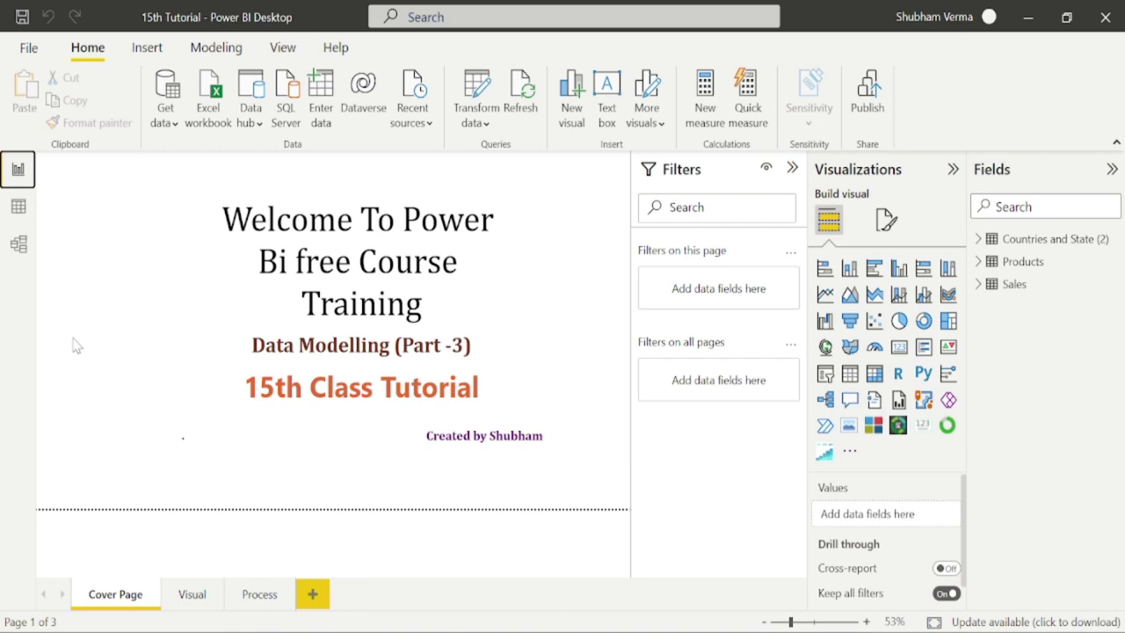
- Open the data model diagram and autodetect the relationships between its tables
click(17, 244)
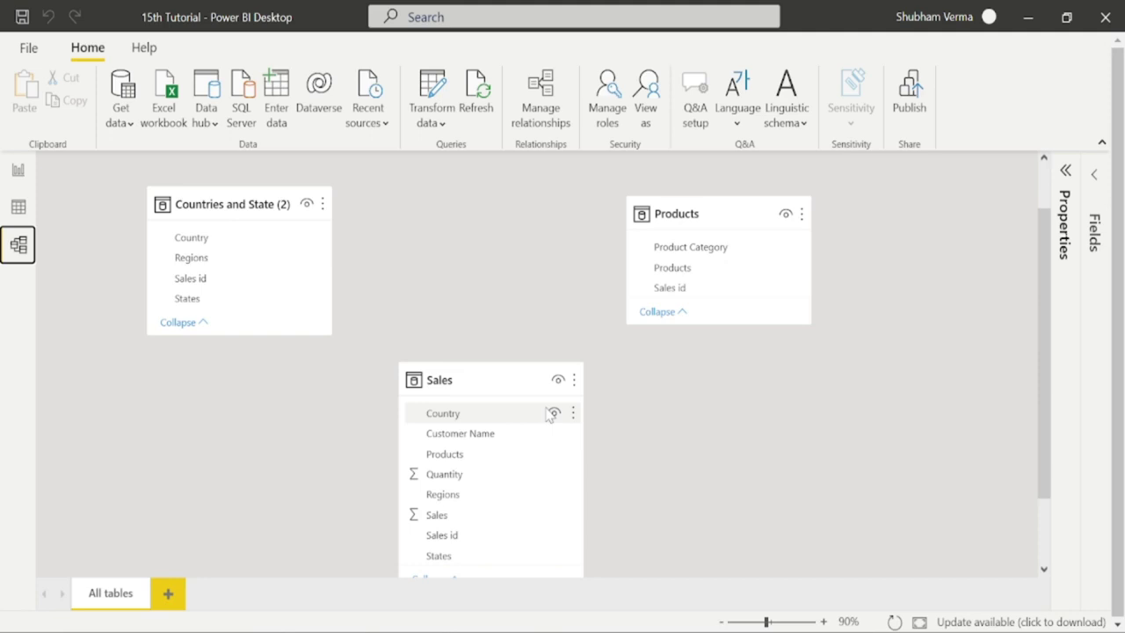
click(554, 114)
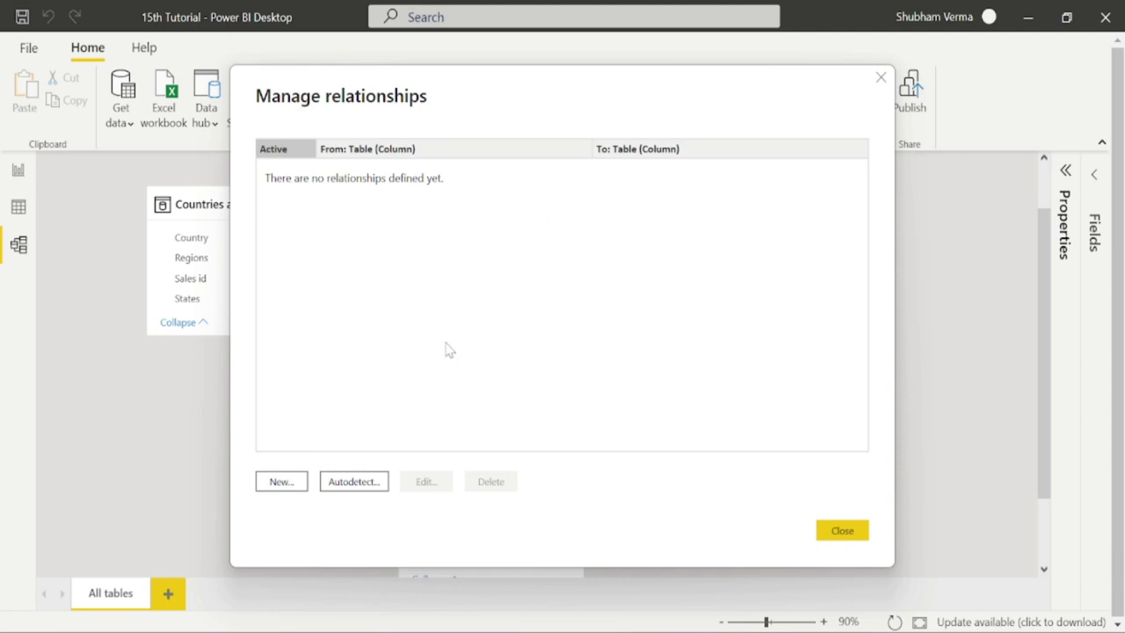
click(359, 486)
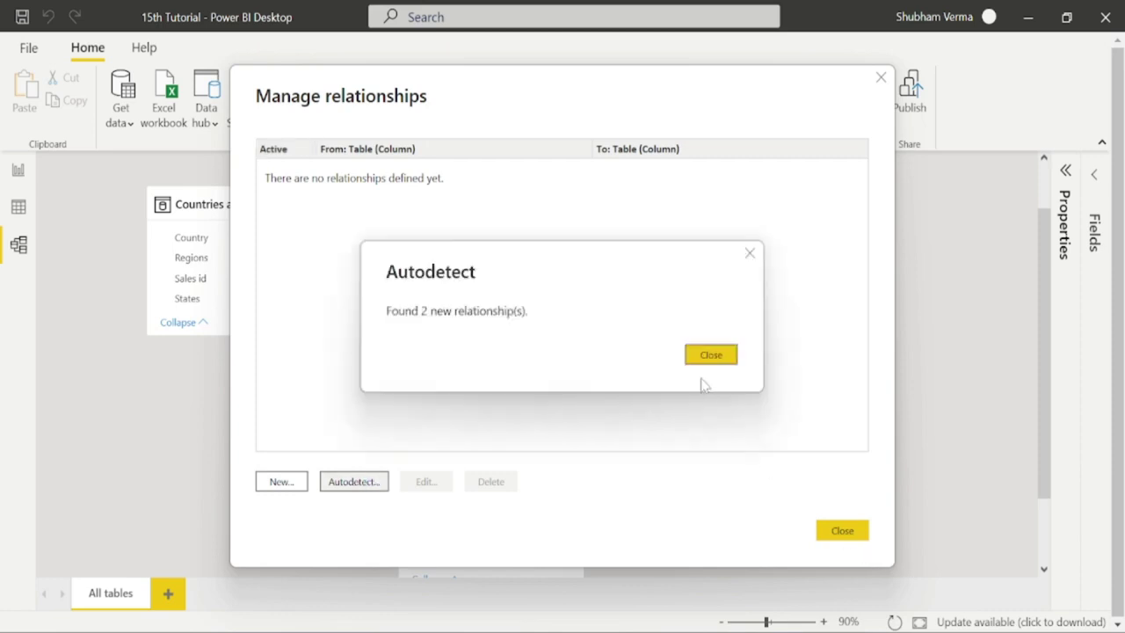
click(710, 355)
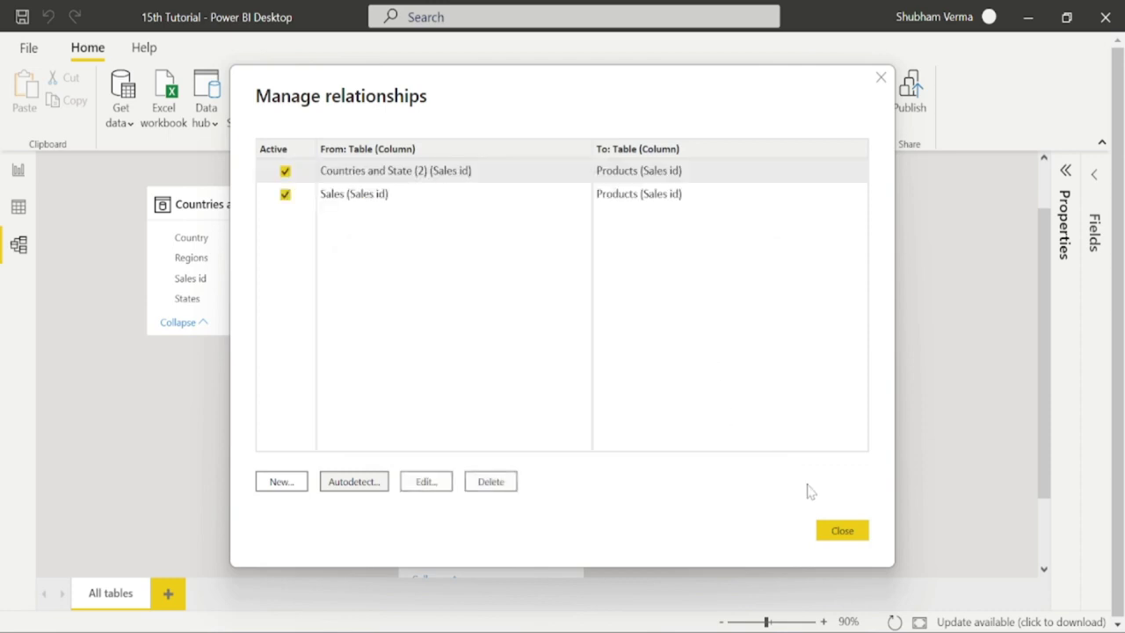
click(842, 531)
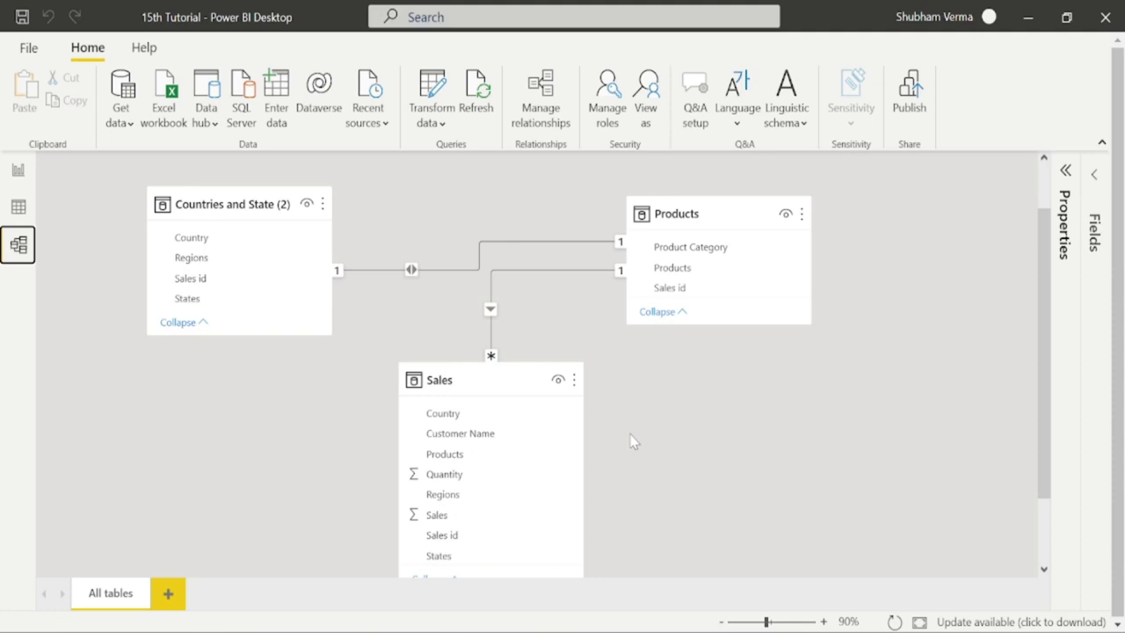
- Delete the relationship between Countries and State (2) and Products, and relate Countries and State (2) to Sales by Sales id
mouse_move(204, 216)
right_click(478, 253)
click(503, 258)
click(666, 366)
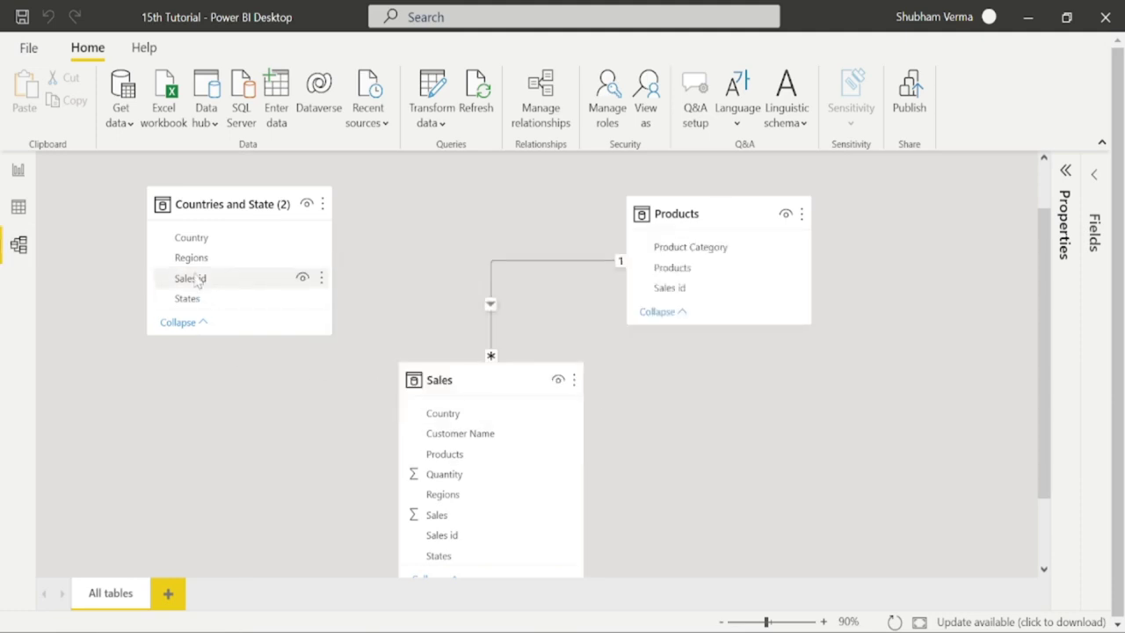
drag(197, 278, 467, 539)
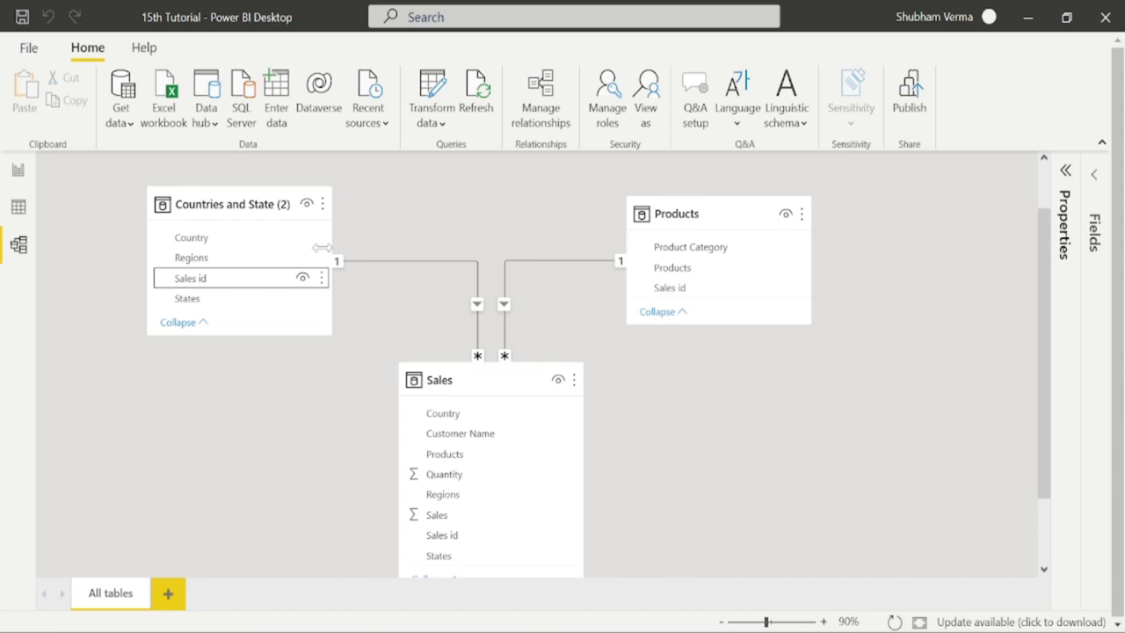
- Delete the relationships linking the Sales table to Countries and State (2) and to Products
right_click(404, 260)
click(420, 269)
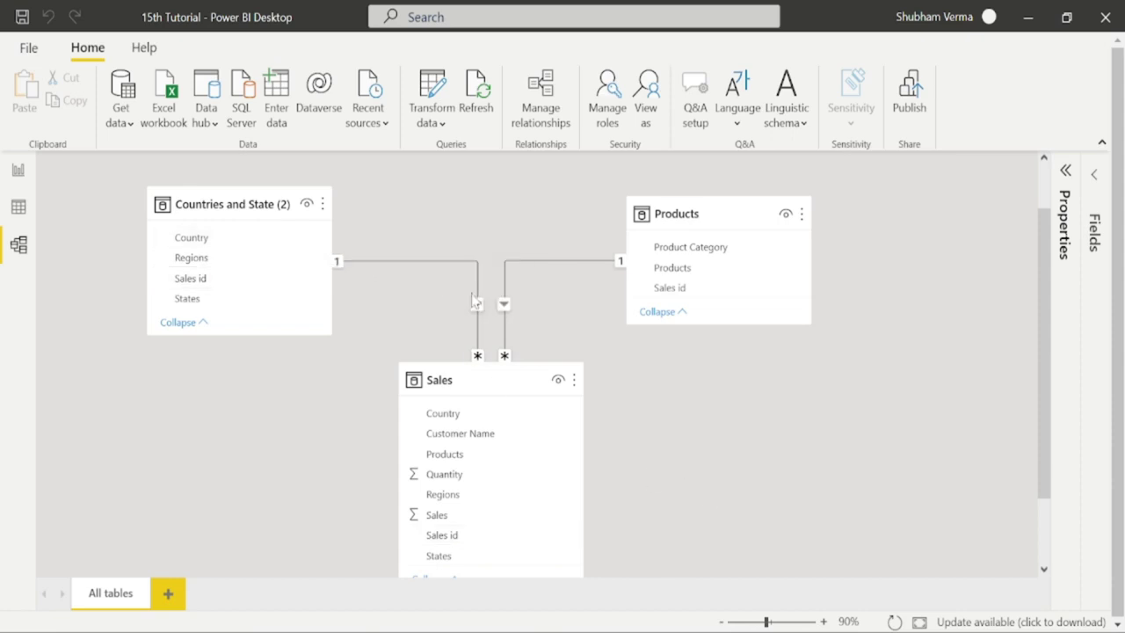
click(677, 370)
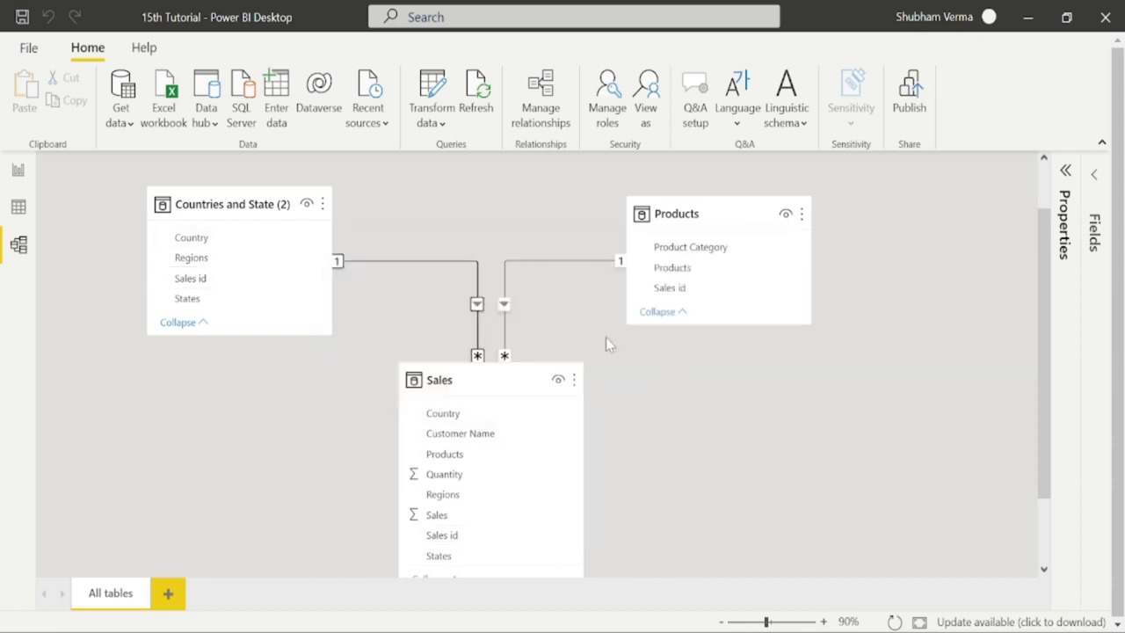
right_click(531, 260)
click(559, 269)
click(665, 375)
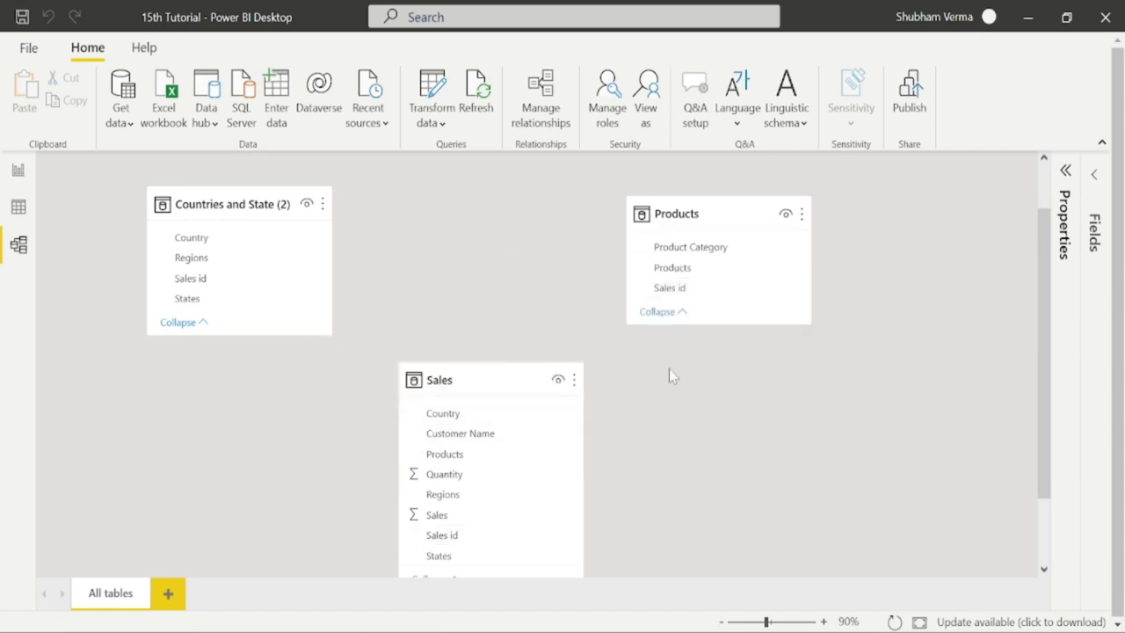
- Create a Many to one (*:1) relationship from Sales to Products on the Sales id column
click(545, 116)
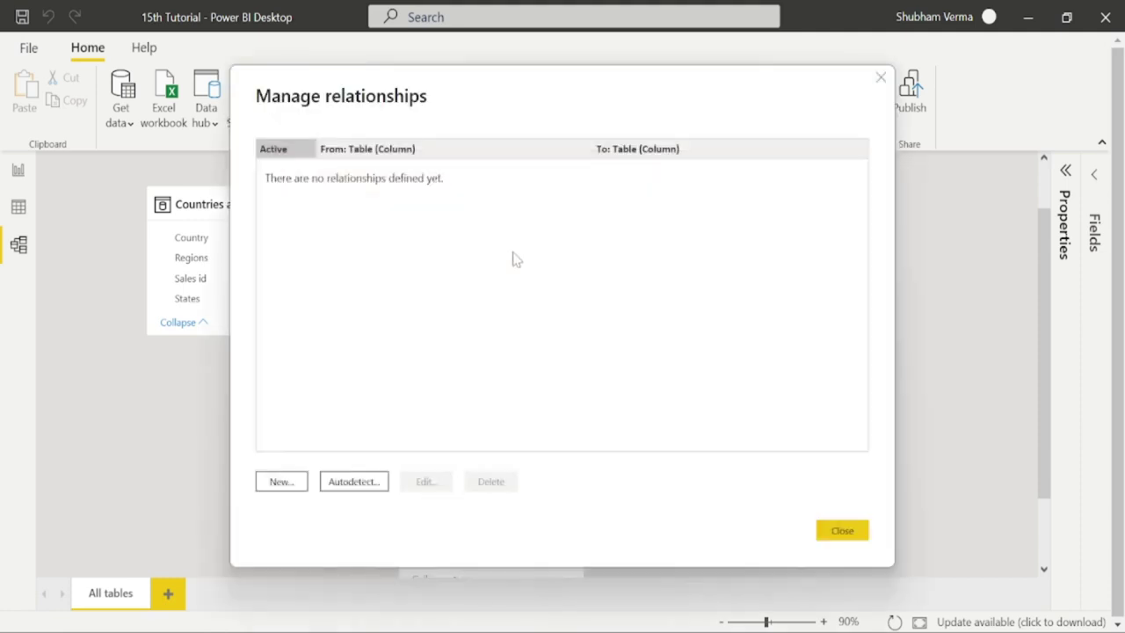
click(276, 481)
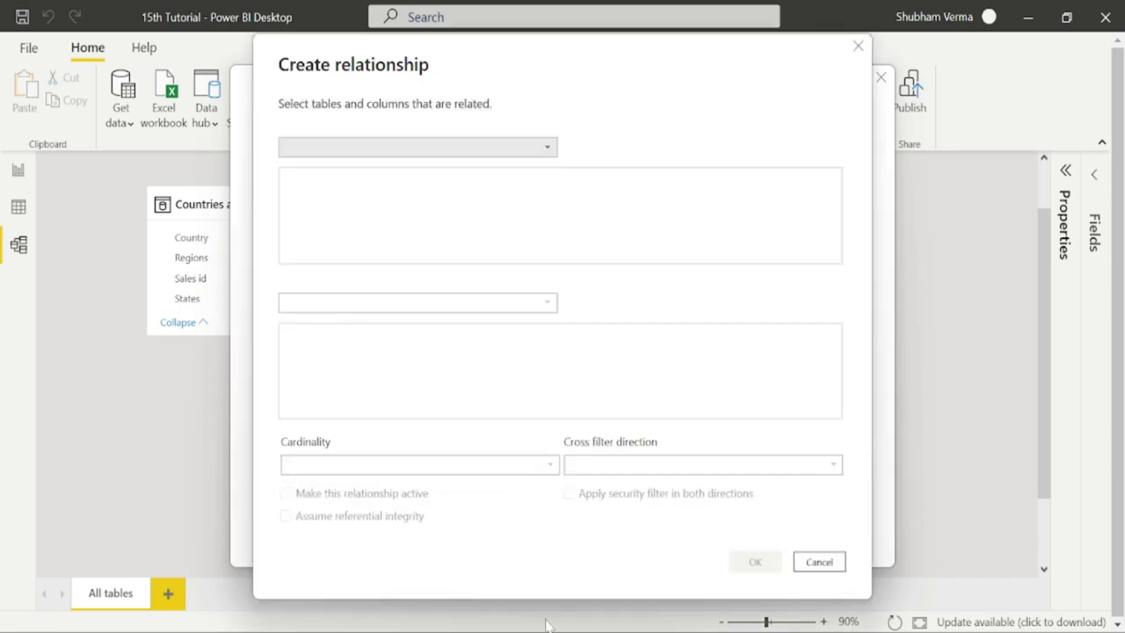
click(547, 148)
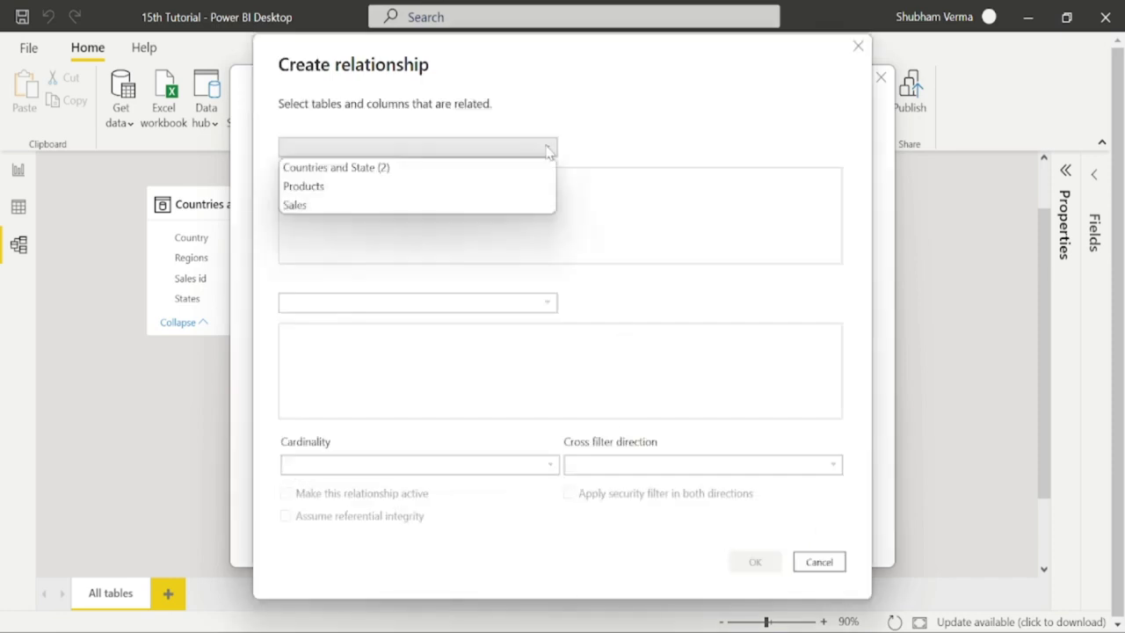
click(300, 206)
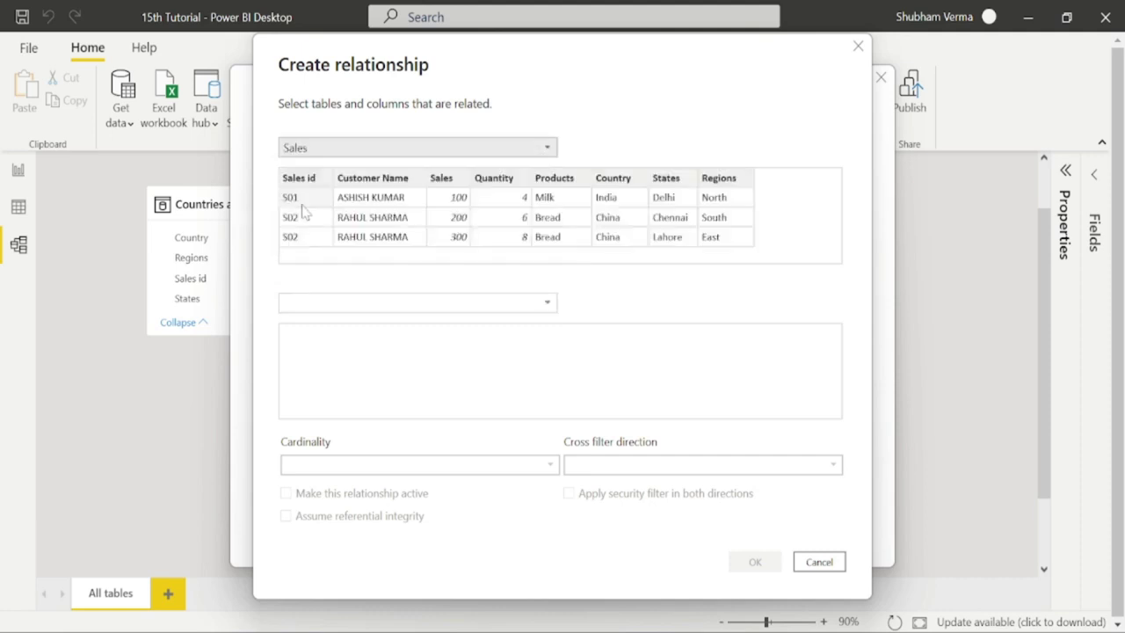
click(549, 302)
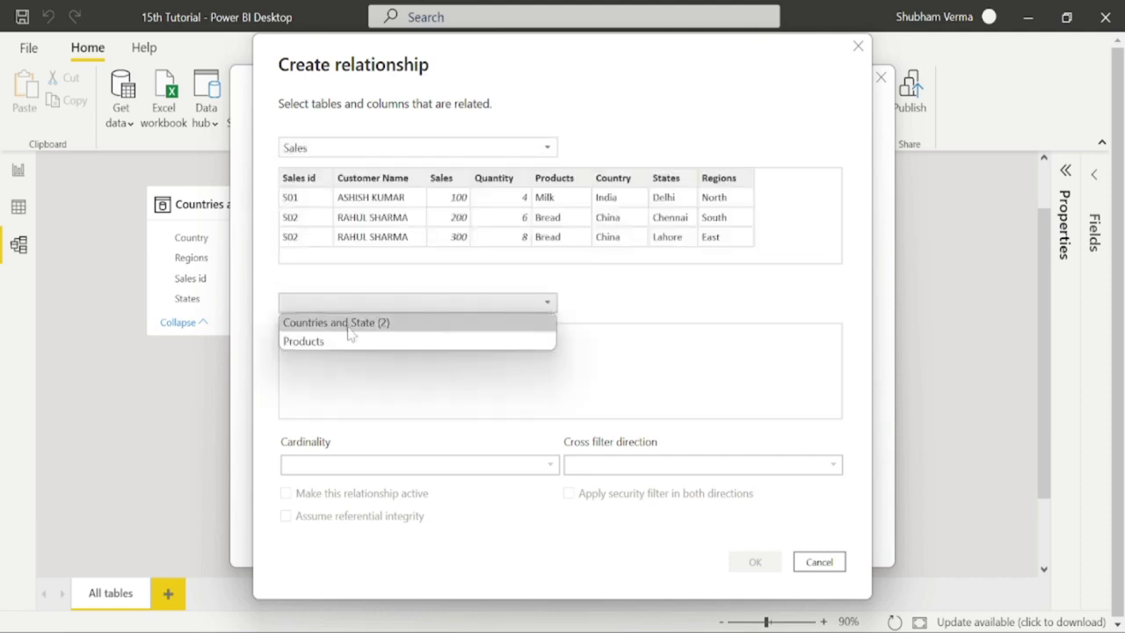
click(304, 345)
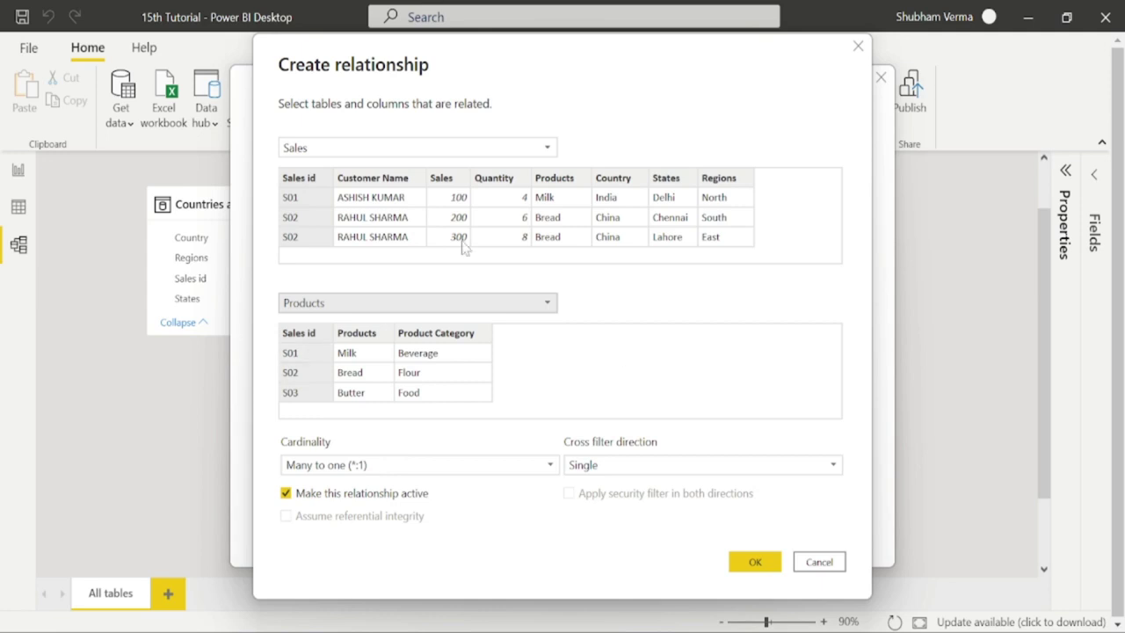
click(301, 185)
click(546, 471)
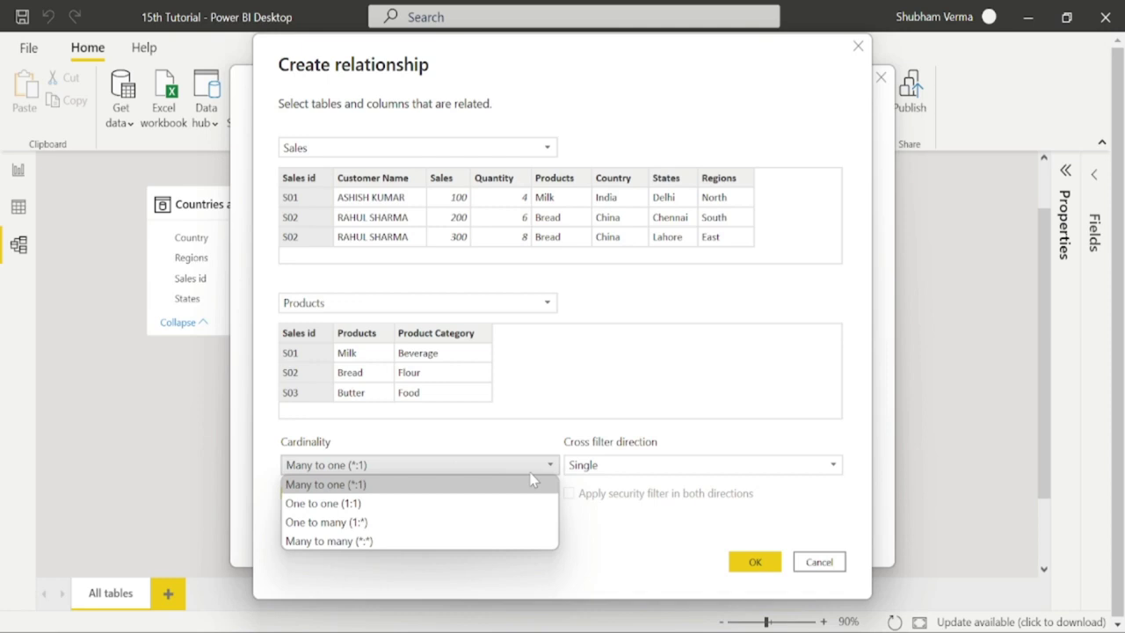
click(339, 485)
click(756, 563)
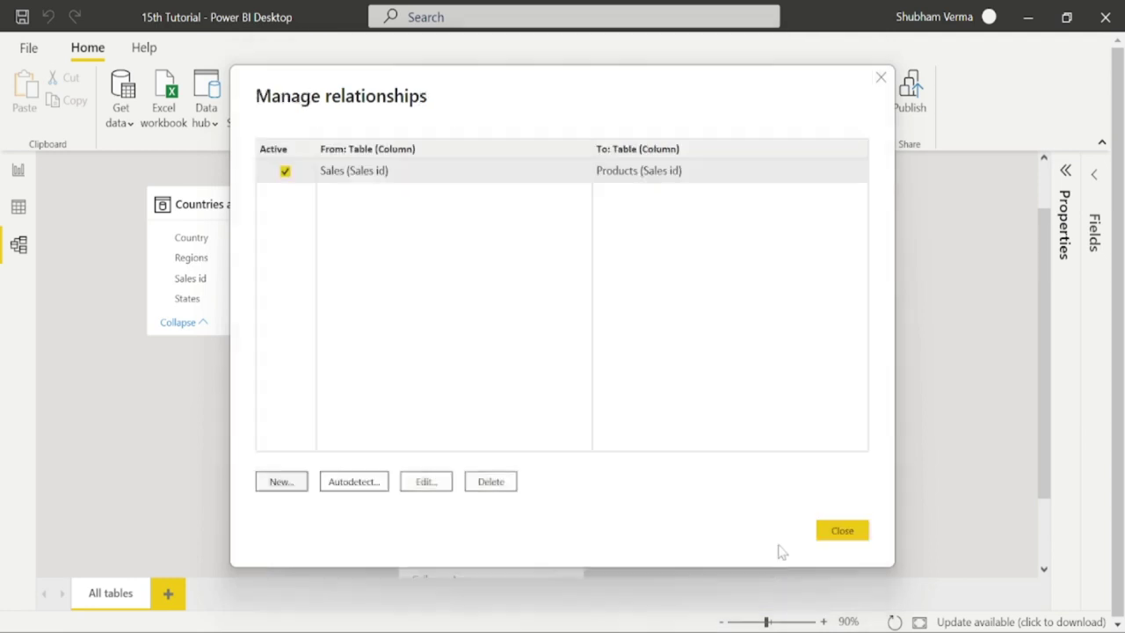
click(842, 531)
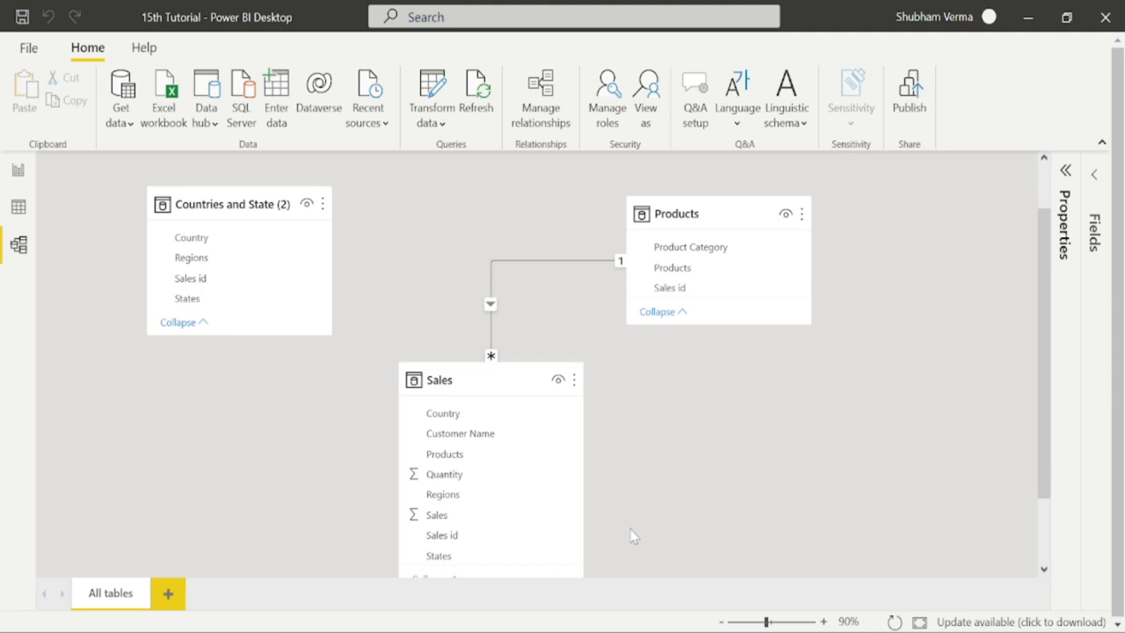
- Delete the relationship between the Sales and Products tables
right_click(521, 261)
click(536, 272)
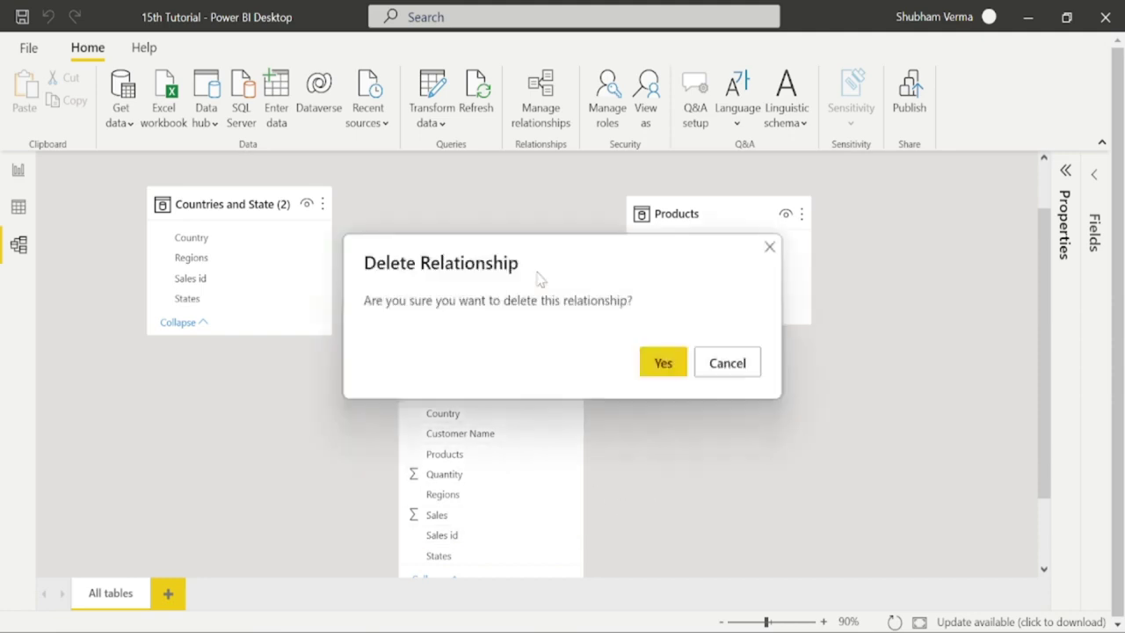
click(663, 363)
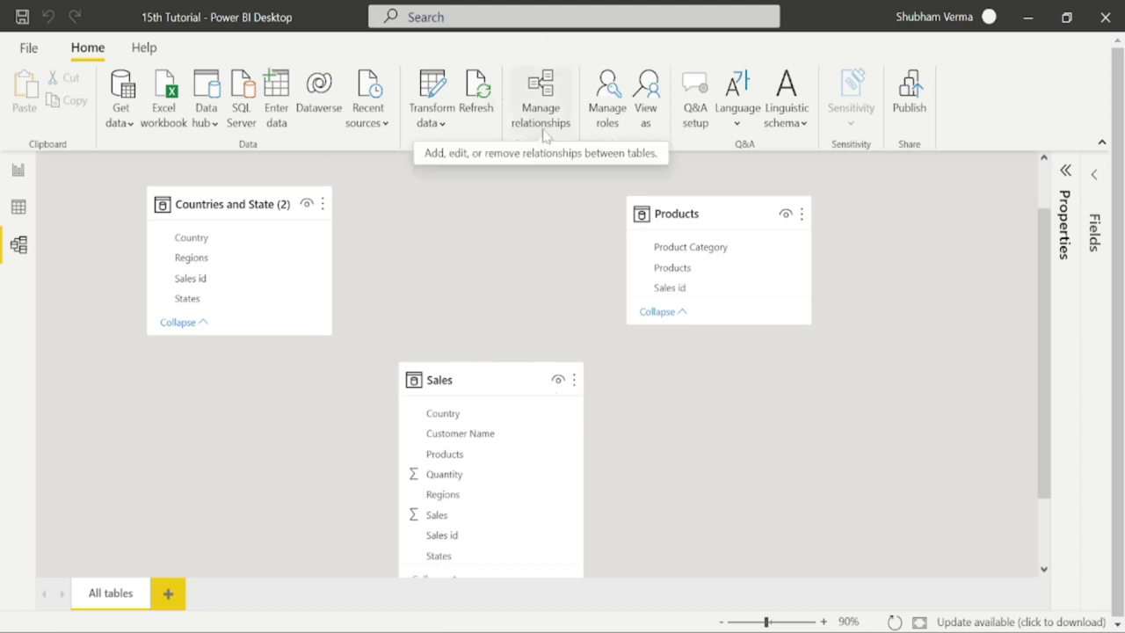
- Create a relationship from Sales to Countries and State (2) on Sales id with the suggested Many to one (*:1) cardinality
click(541, 98)
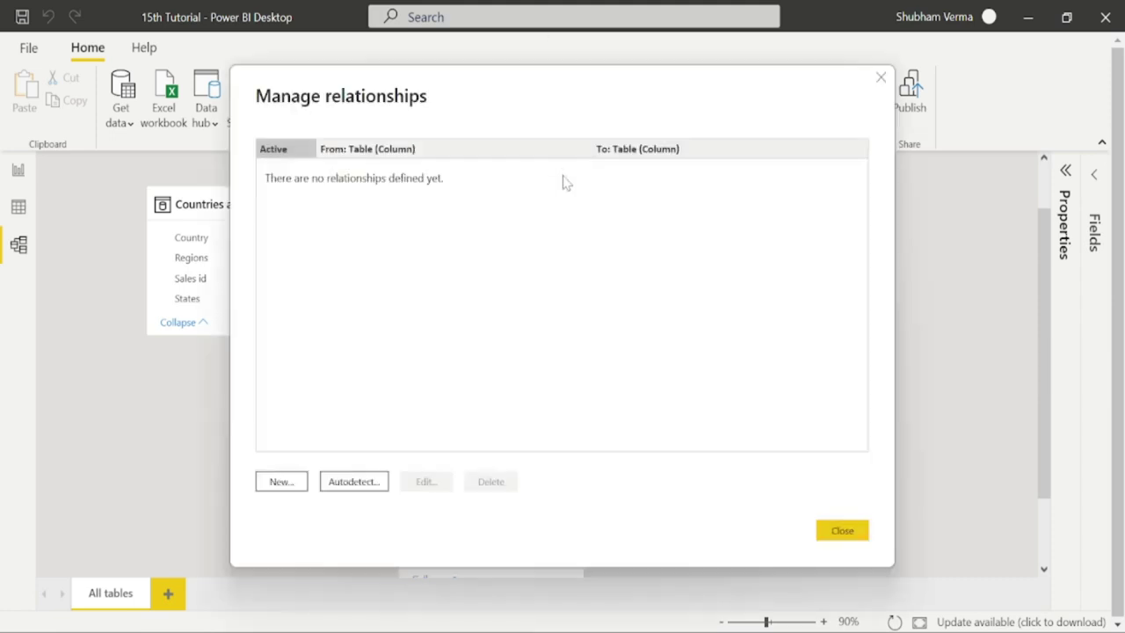
click(288, 489)
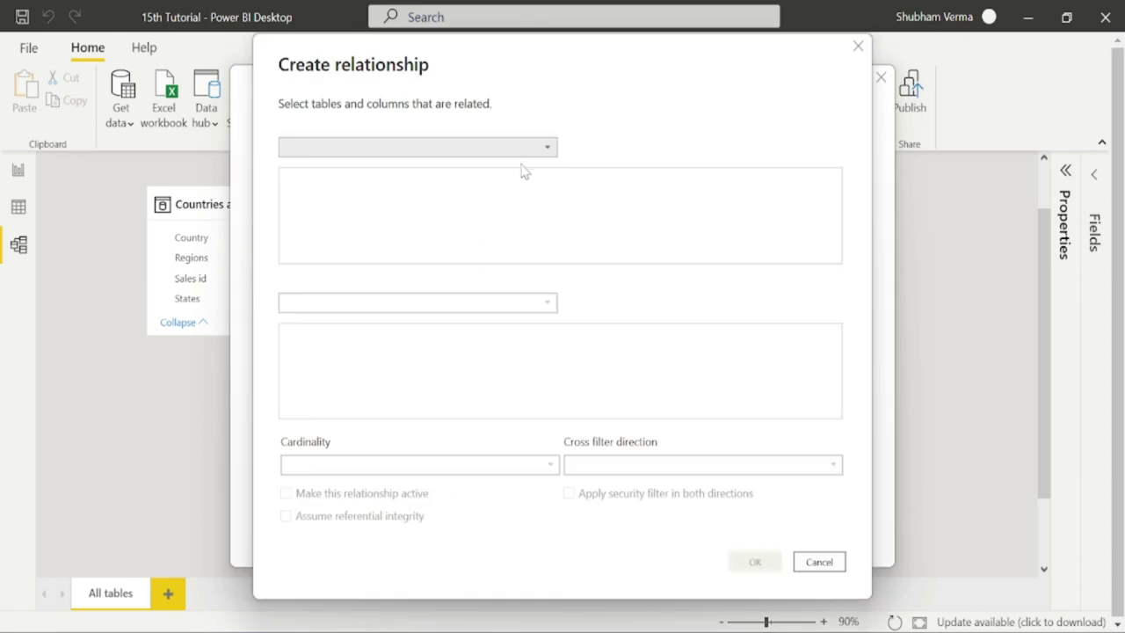
click(550, 151)
click(327, 206)
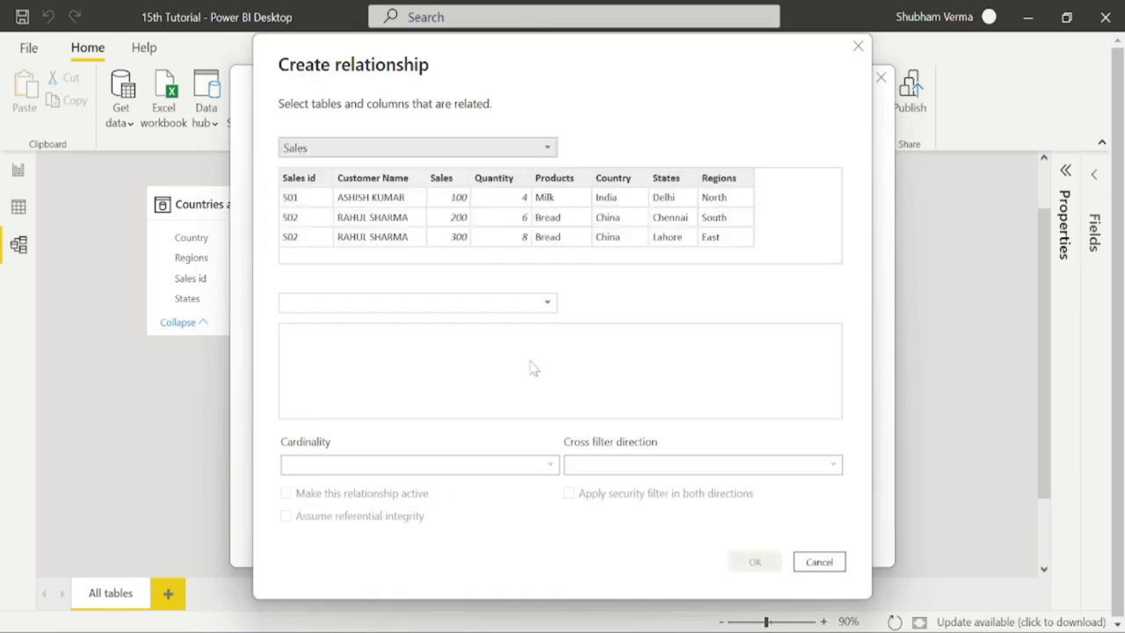
click(547, 309)
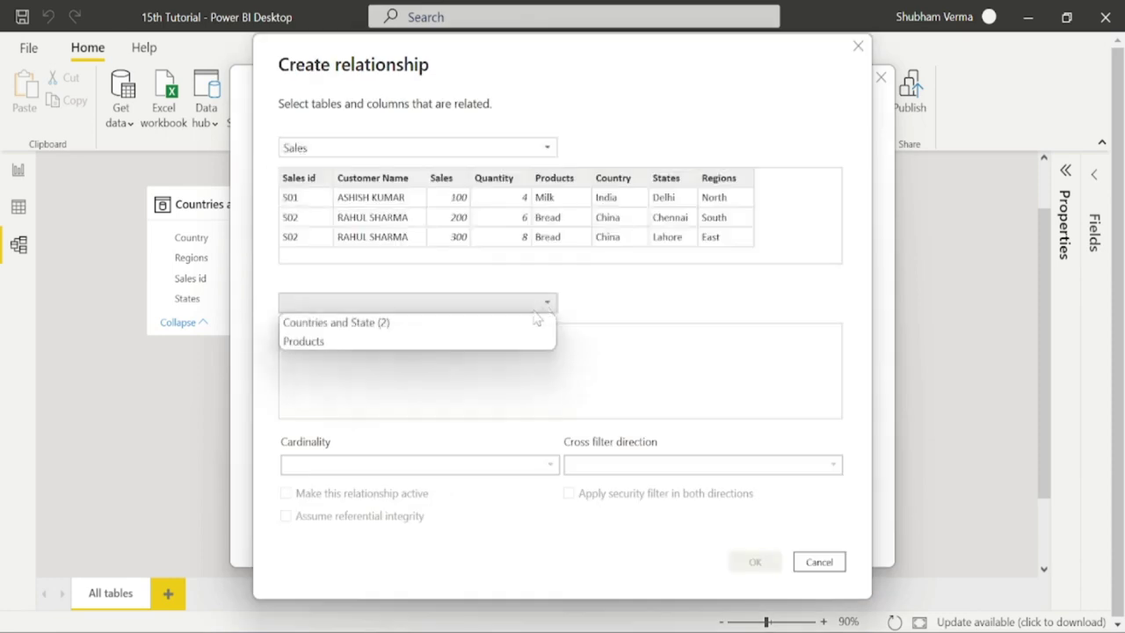
click(359, 325)
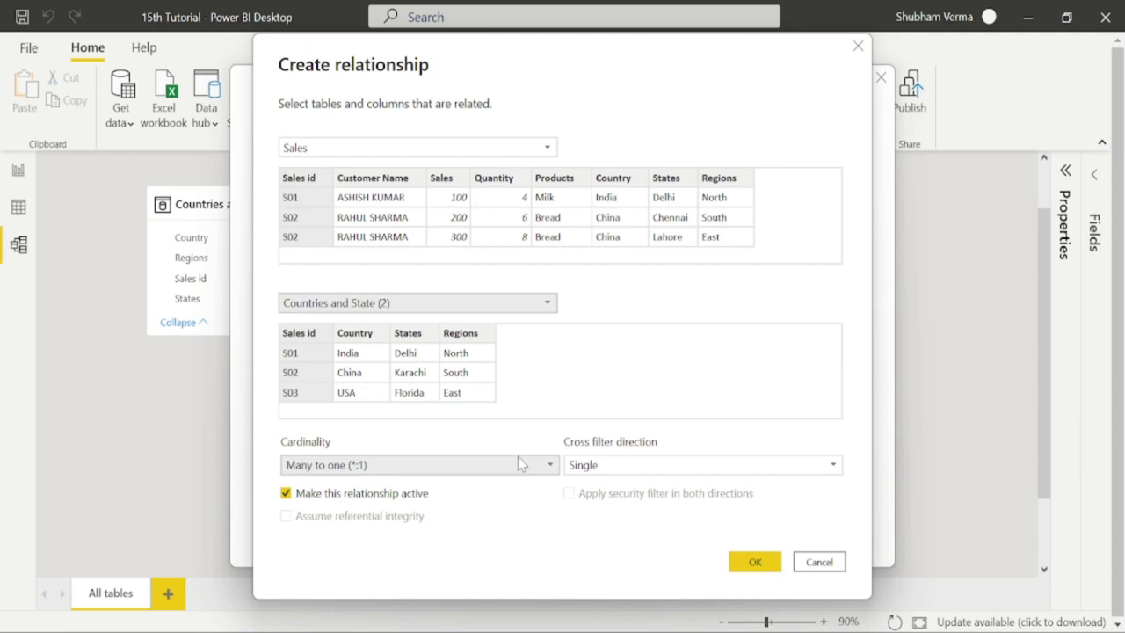
click(751, 562)
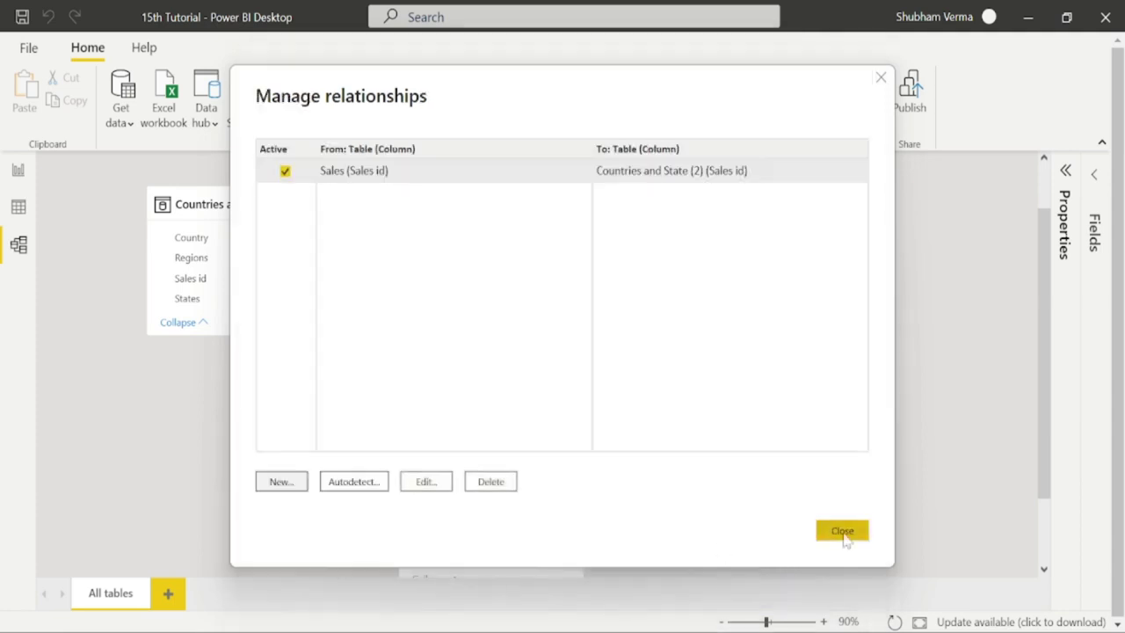
click(844, 533)
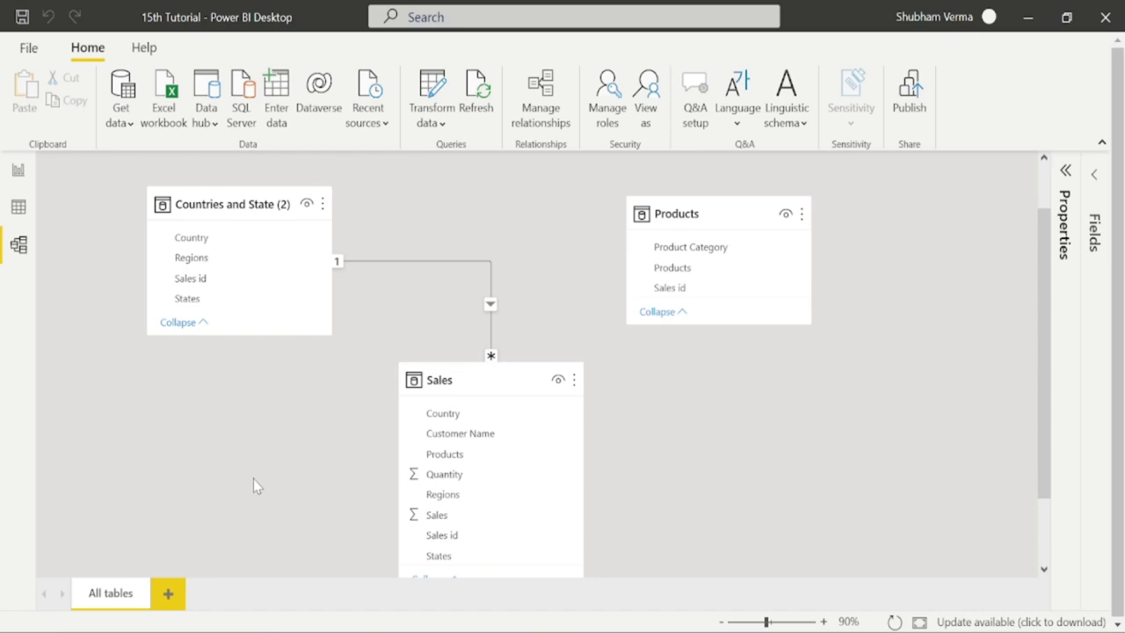
- Delete the relationship between the Countries and State (2) and Sales tables
right_click(466, 265)
click(486, 277)
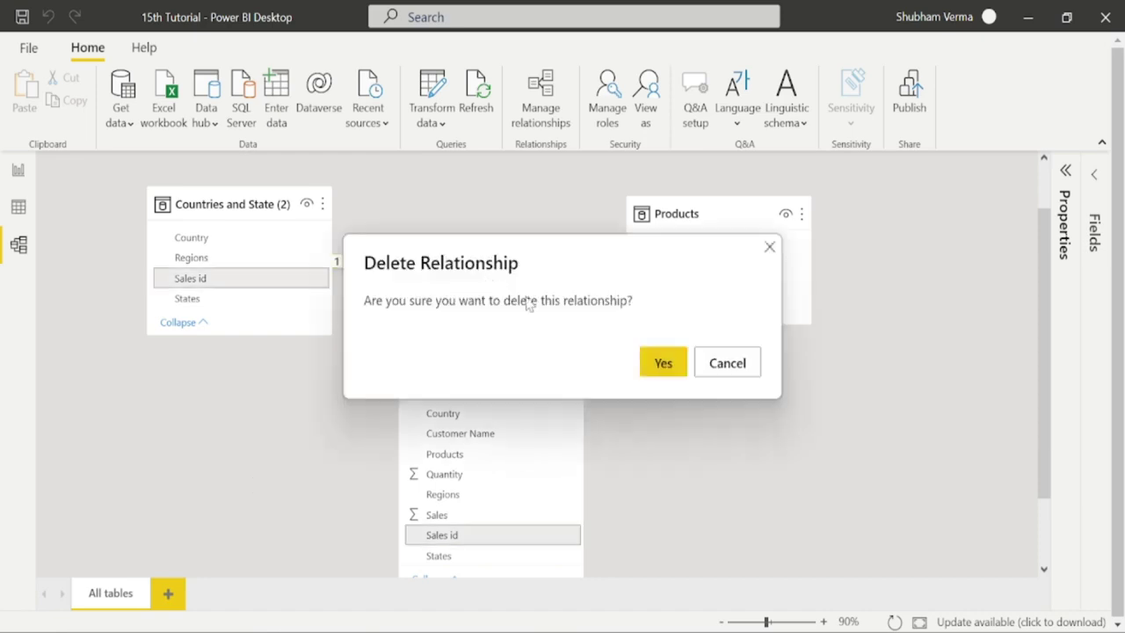
click(668, 364)
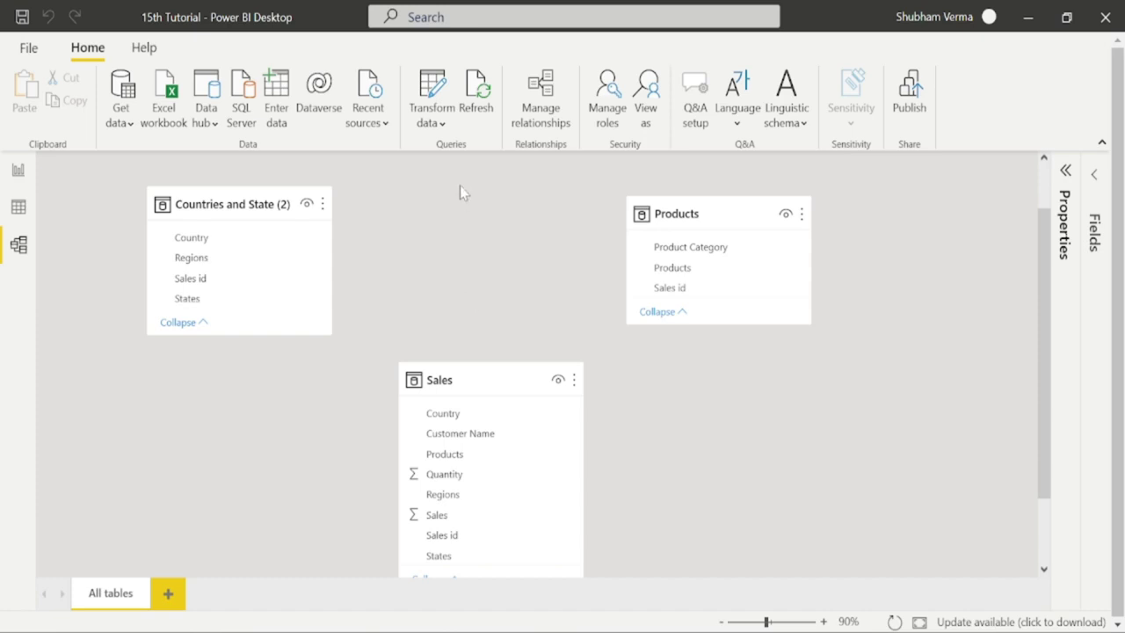
- Start a new relationship from the Sales table to the Products table on the Sales id column
click(540, 97)
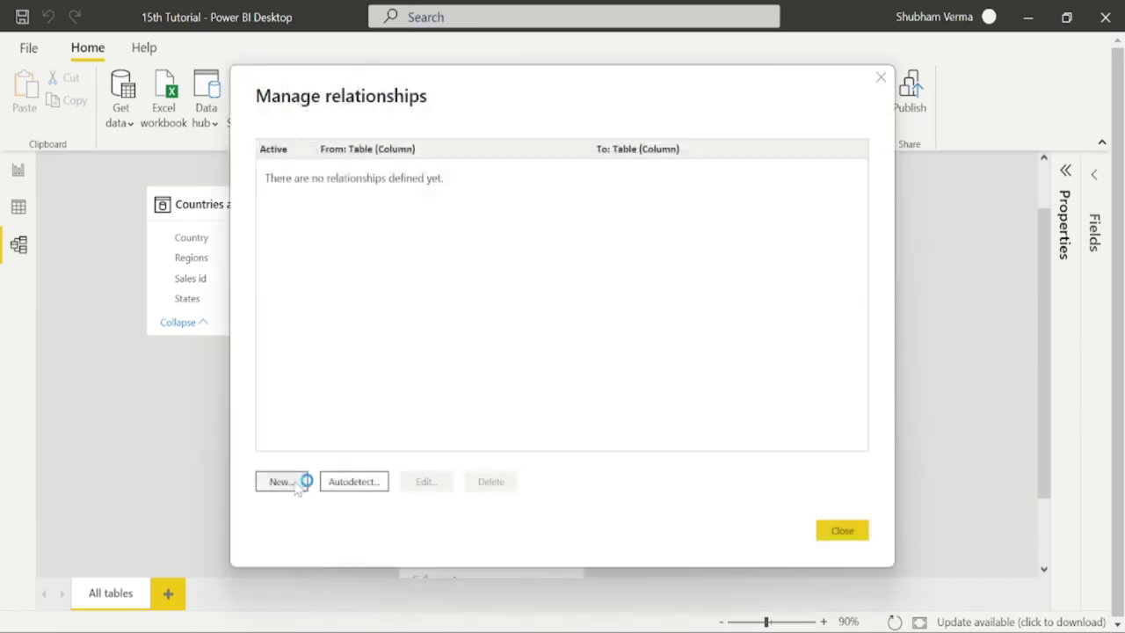
click(285, 482)
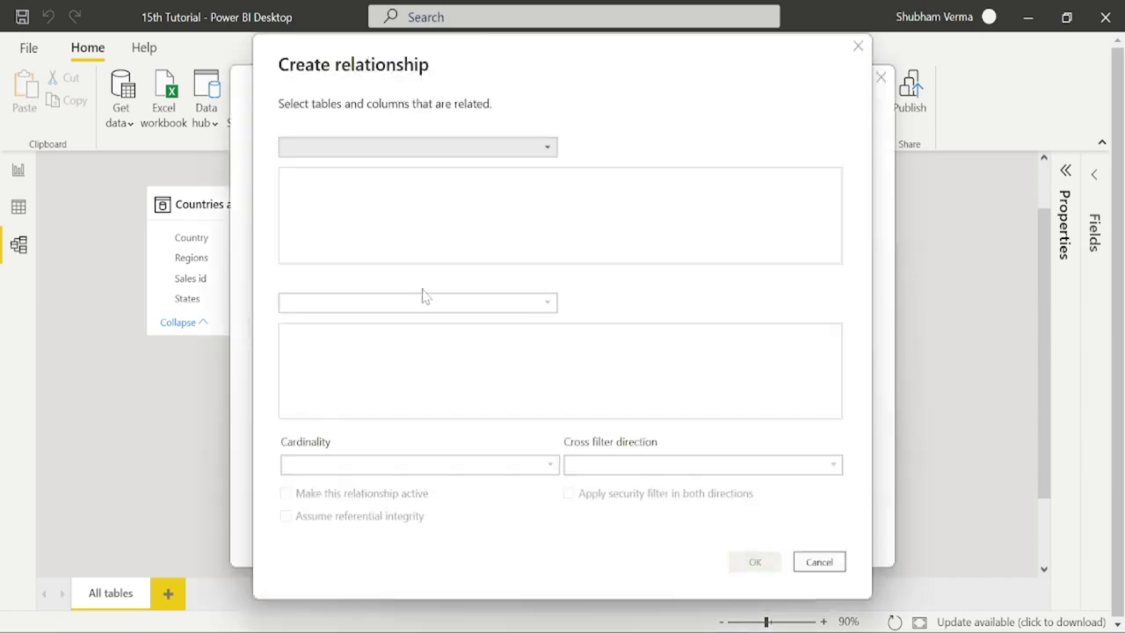
click(547, 147)
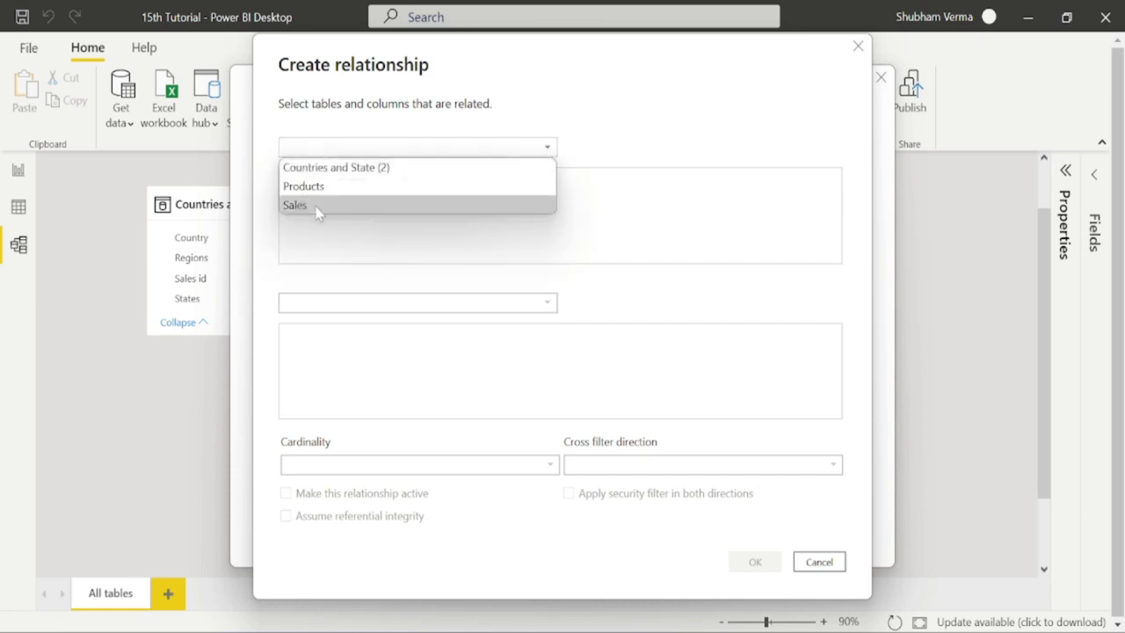
click(314, 206)
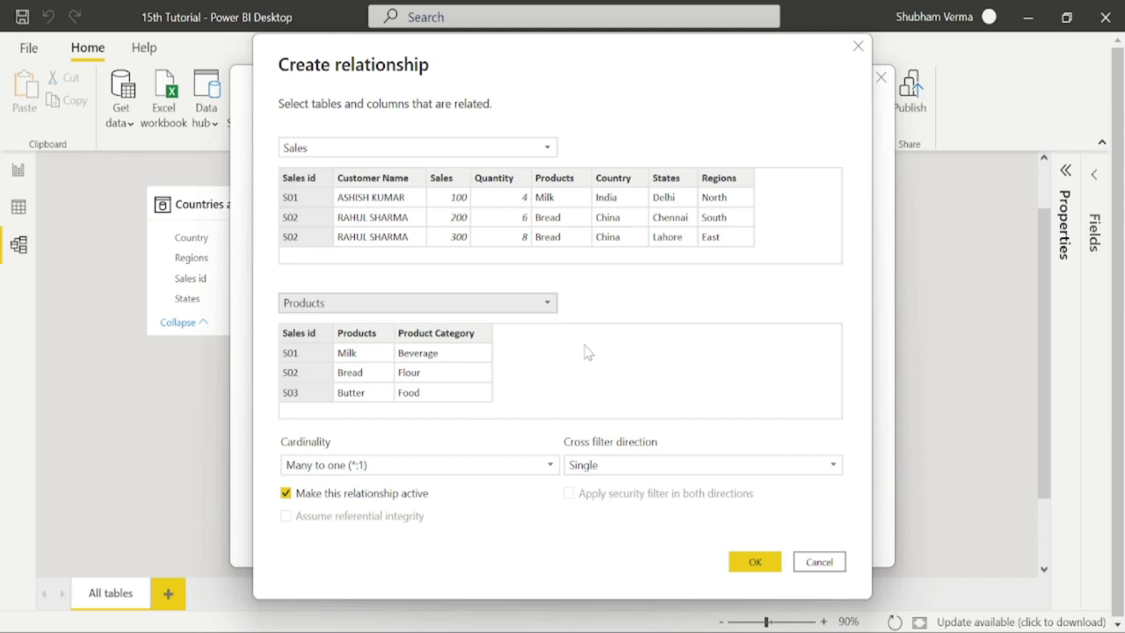
- Try the One to one (1:1) cardinality for the Sales to Products relationship and restore Many to one (*:1)
click(552, 472)
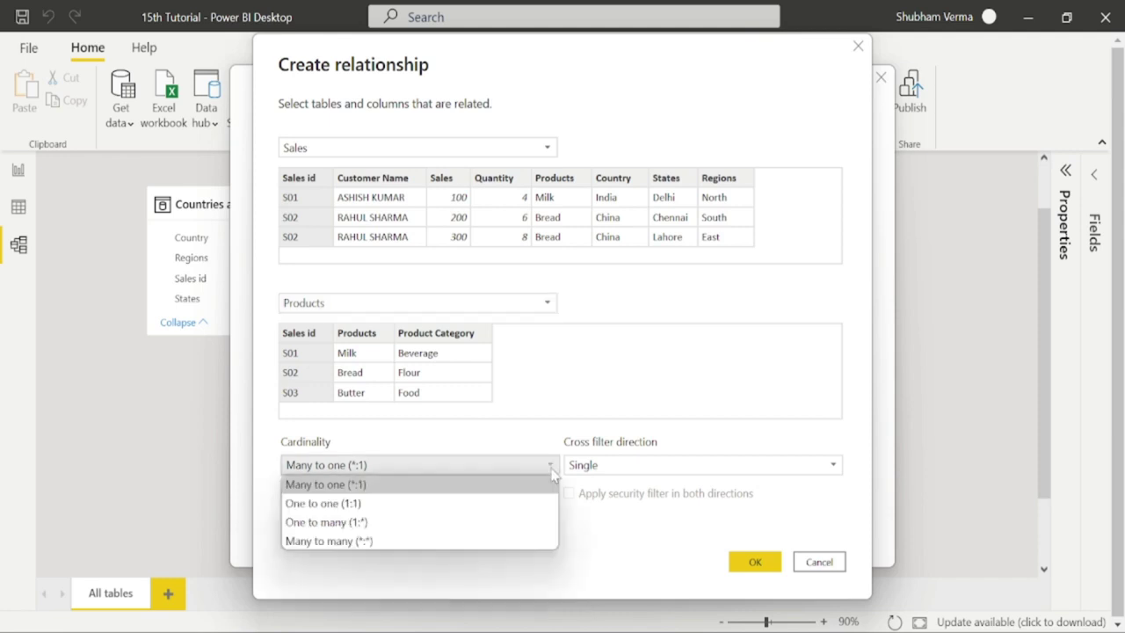
click(383, 505)
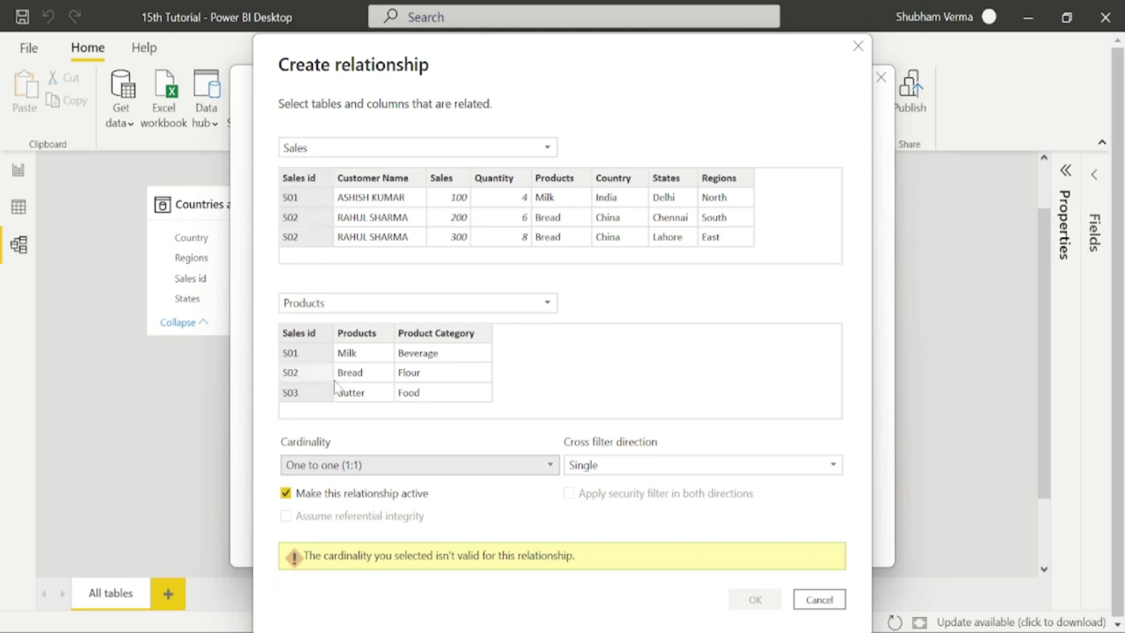
click(361, 465)
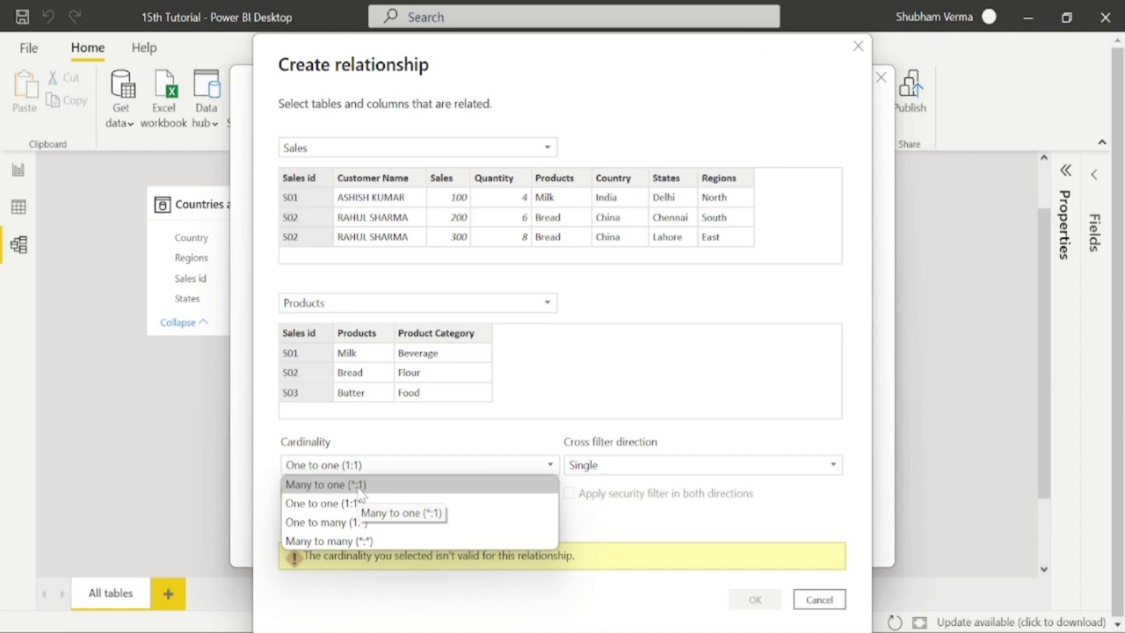
click(361, 488)
- Try the One to many (1:*) cardinality for Sales to Products, return to Many to one (*:1) and review the cardinality options
click(549, 467)
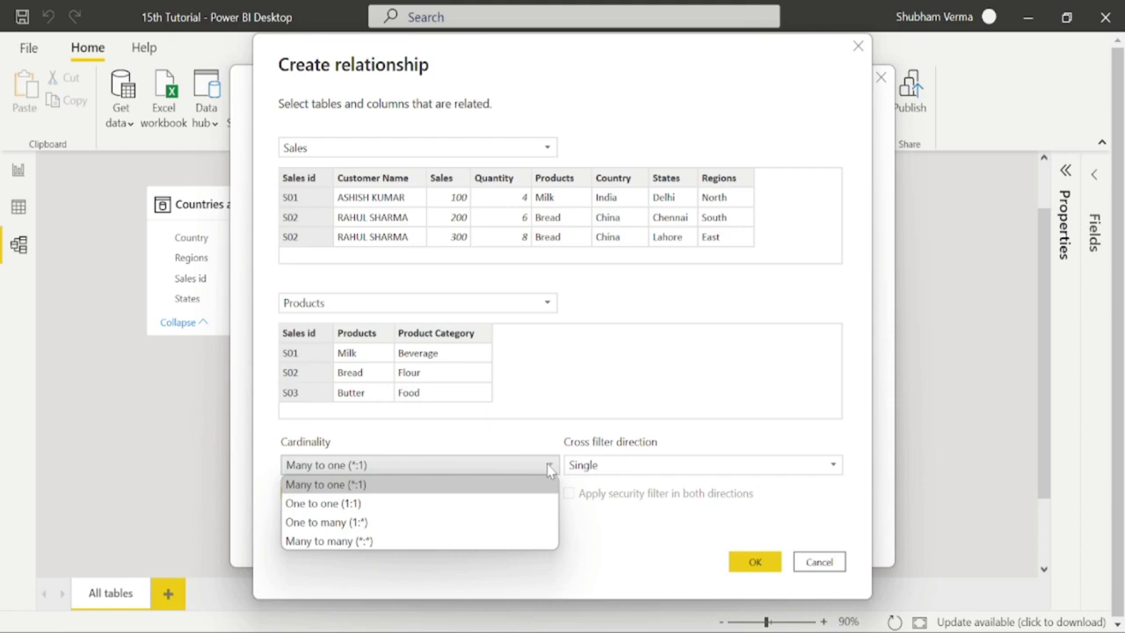
click(353, 524)
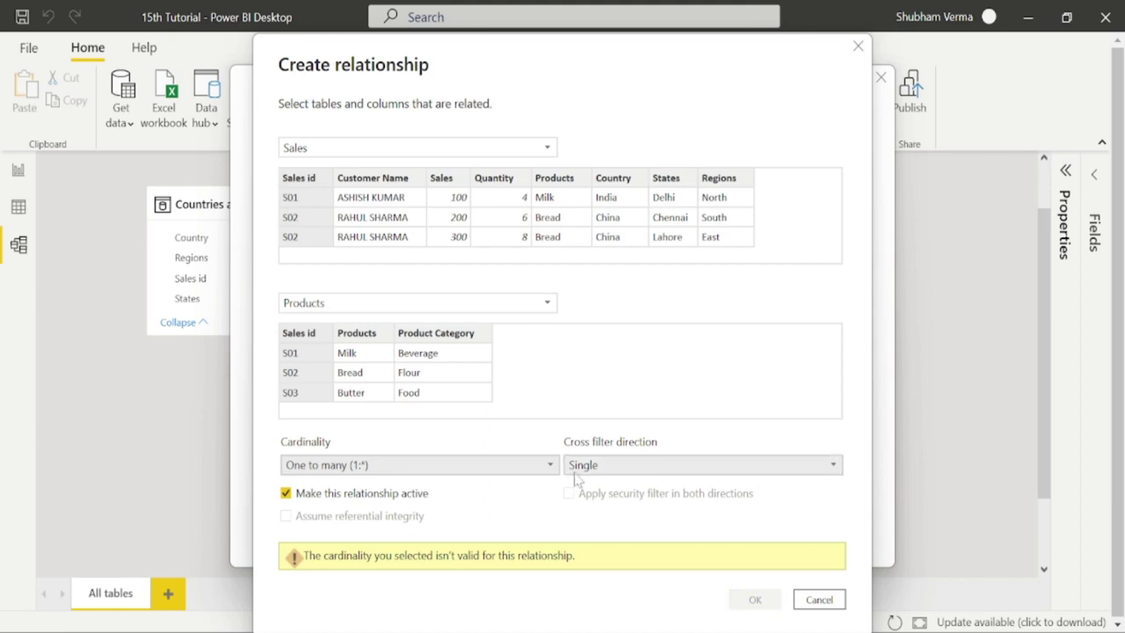
click(545, 467)
click(369, 539)
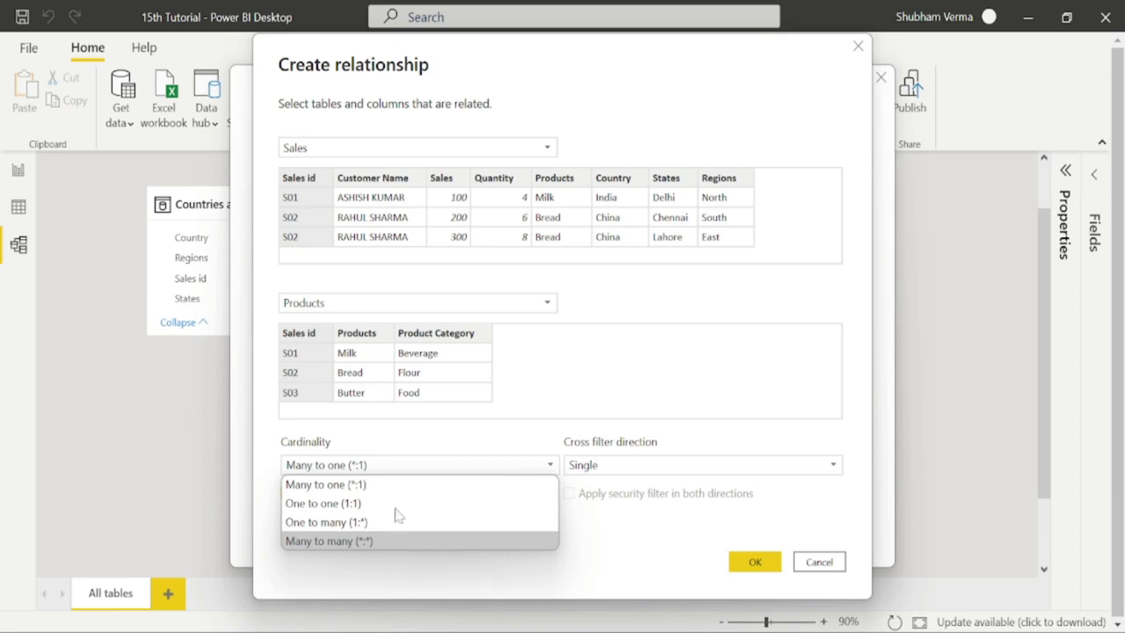
click(361, 484)
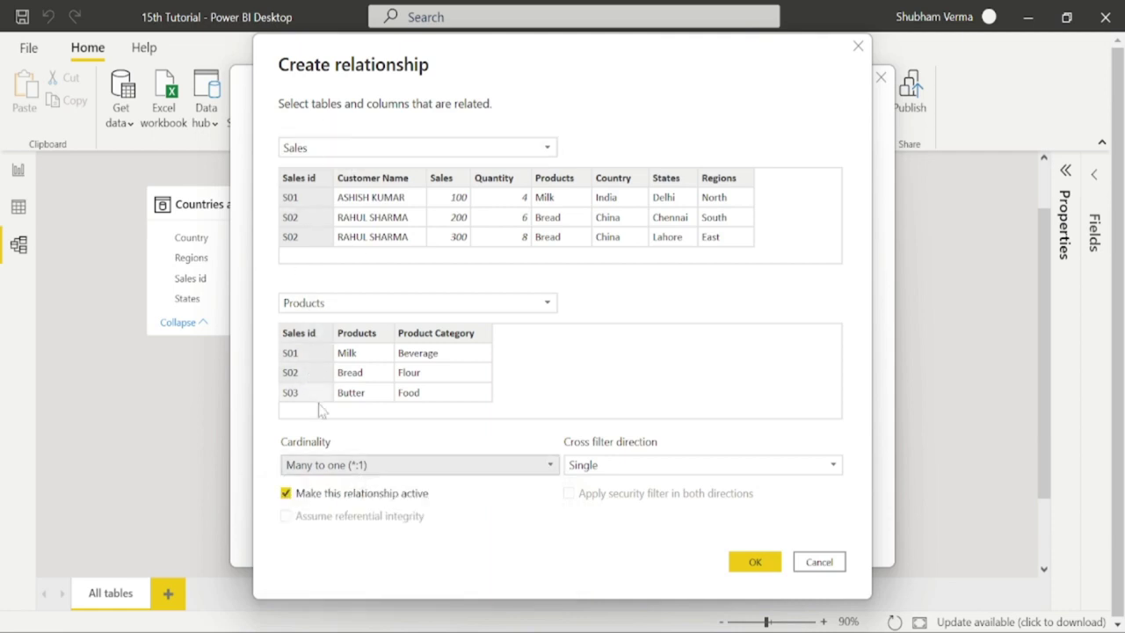
click(552, 468)
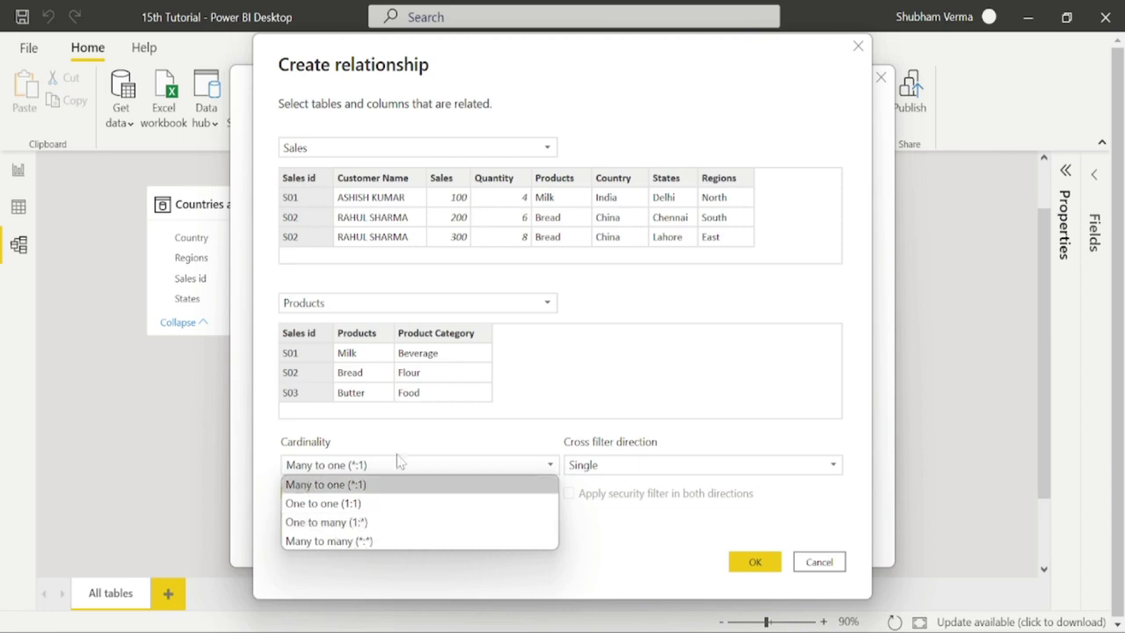
- Reverse the table order to Products first and Sales second to review the suggested cardinality, and cancel the relationship
click(549, 146)
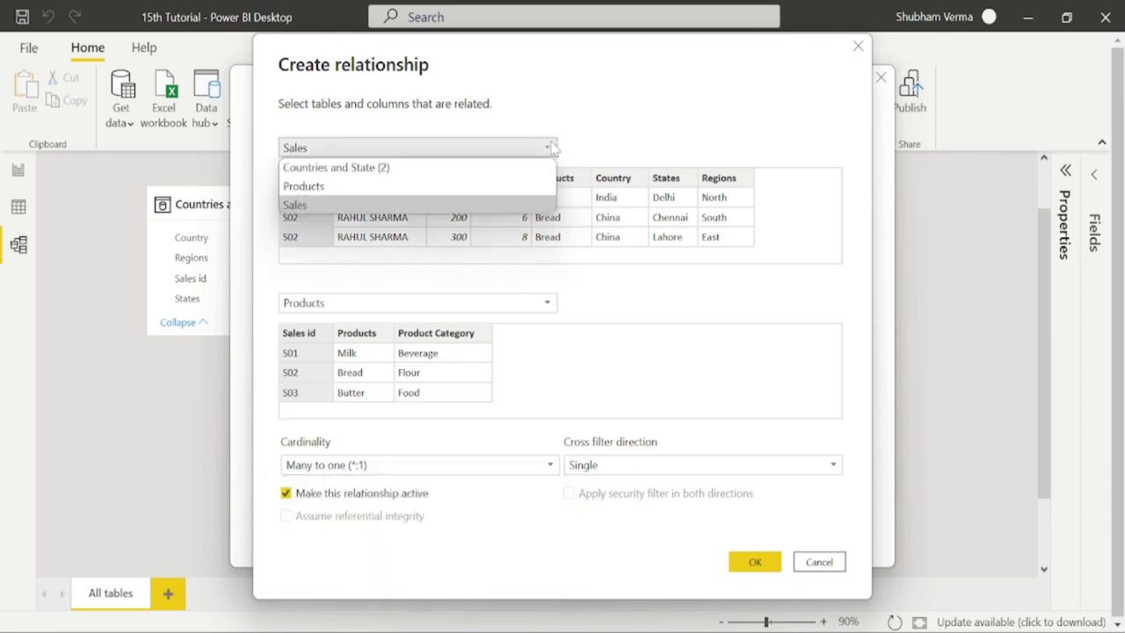
click(319, 185)
click(531, 307)
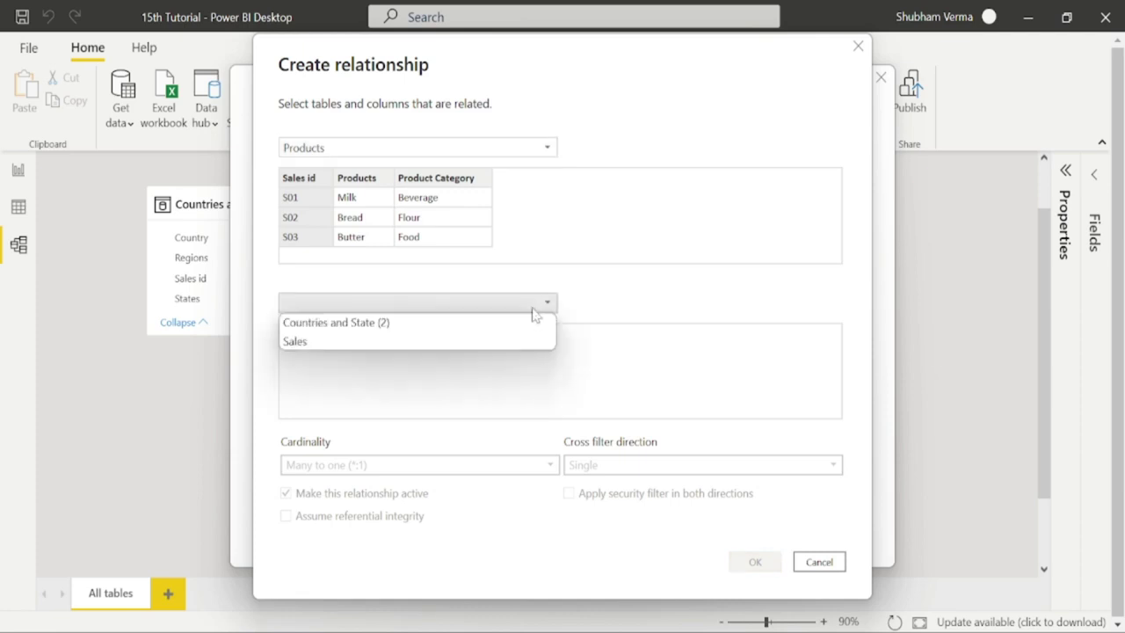
click(320, 343)
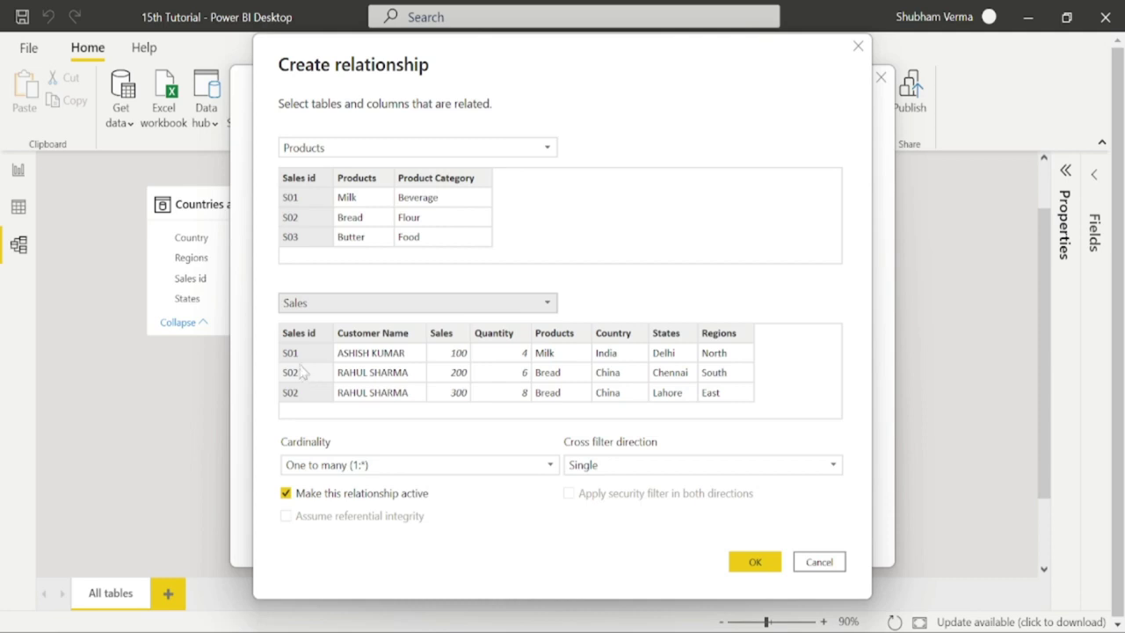
click(819, 562)
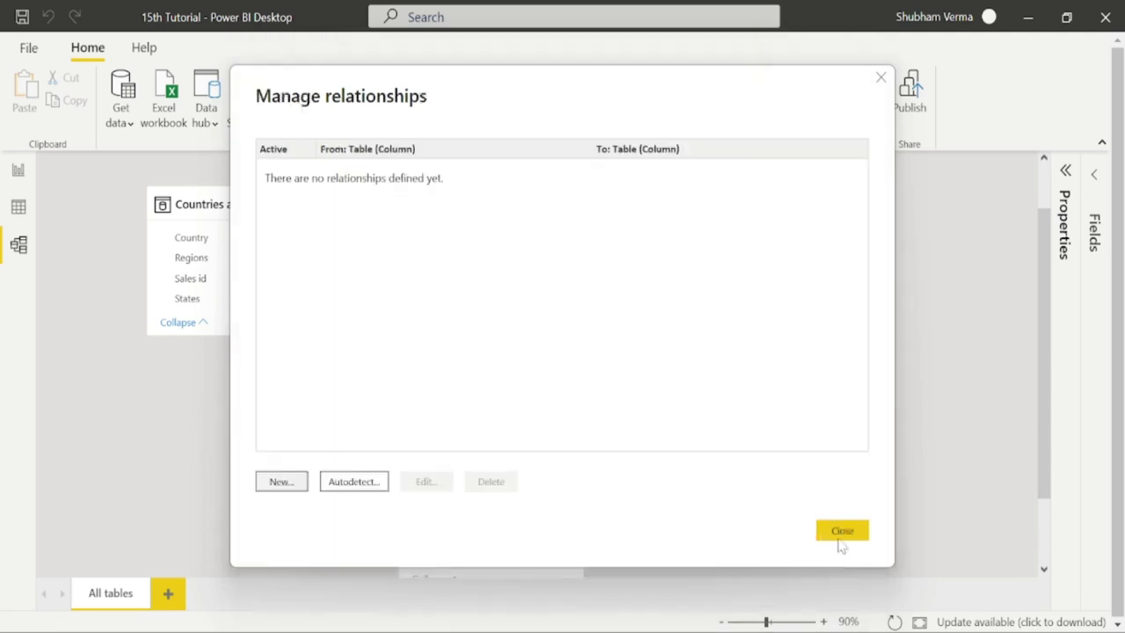
click(842, 530)
- Inspect the Products column in the data of the Sales and Products tables for repeated values
click(19, 208)
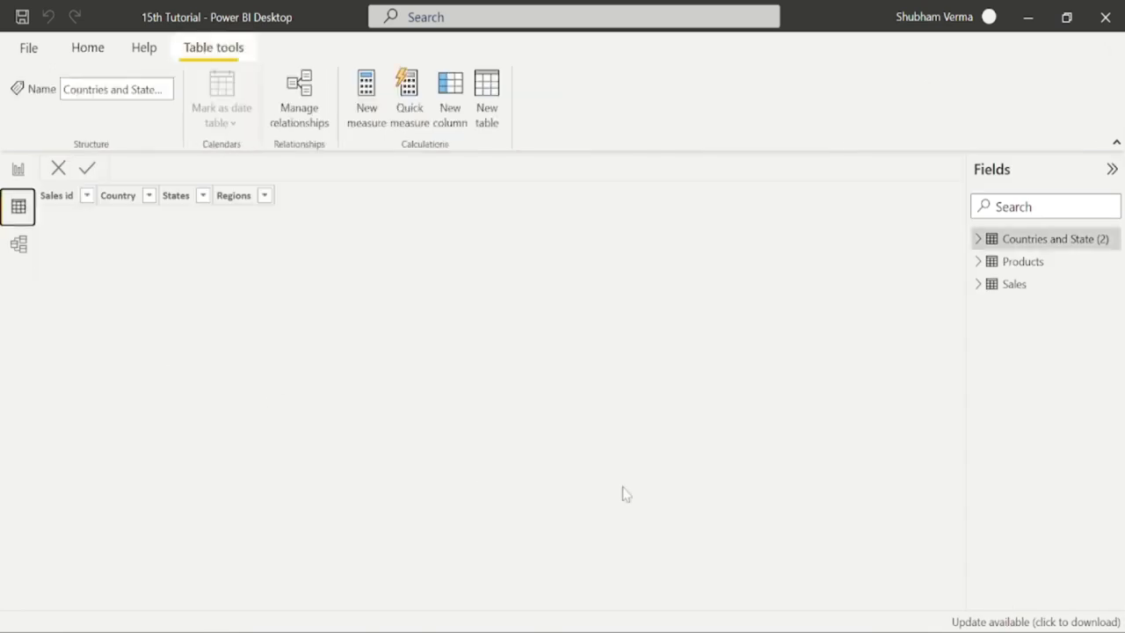
click(1017, 284)
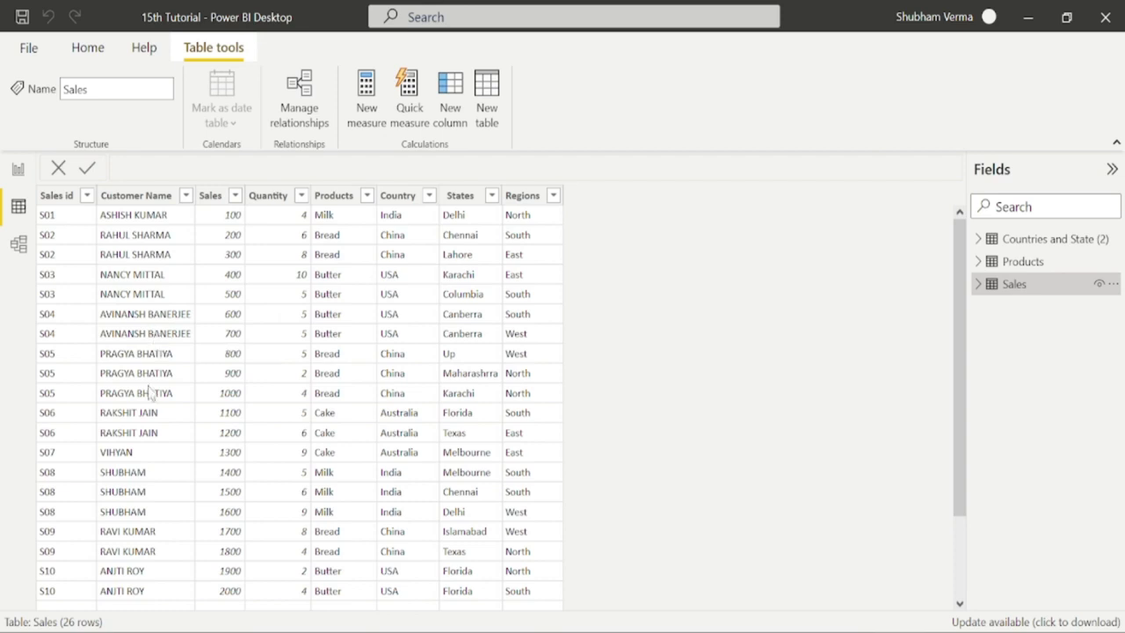
click(331, 213)
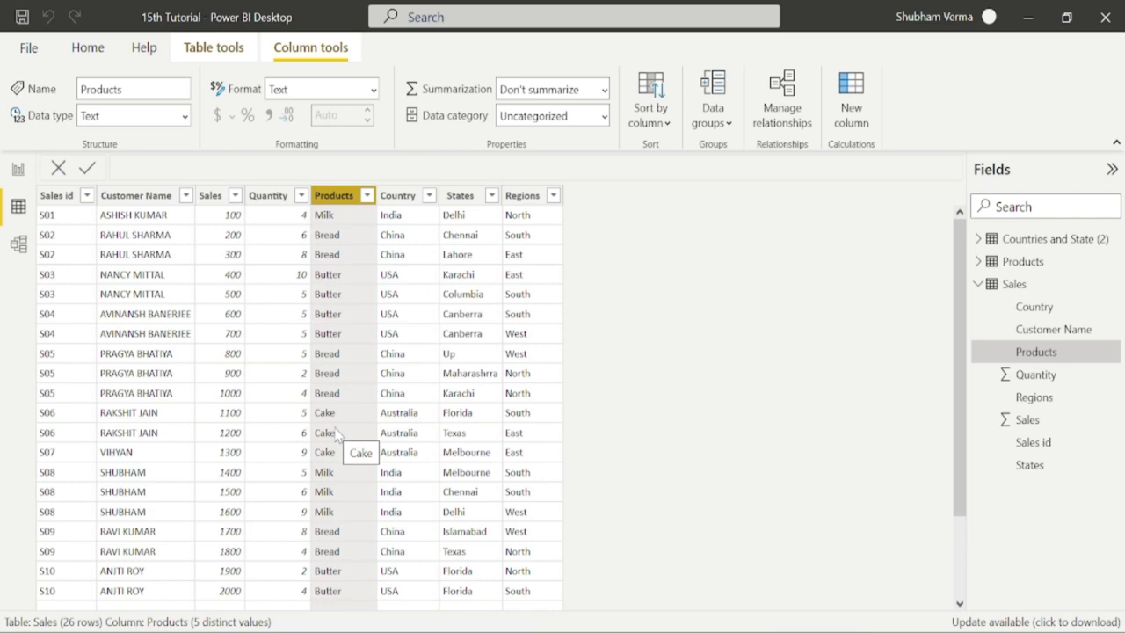
click(1015, 284)
click(1024, 265)
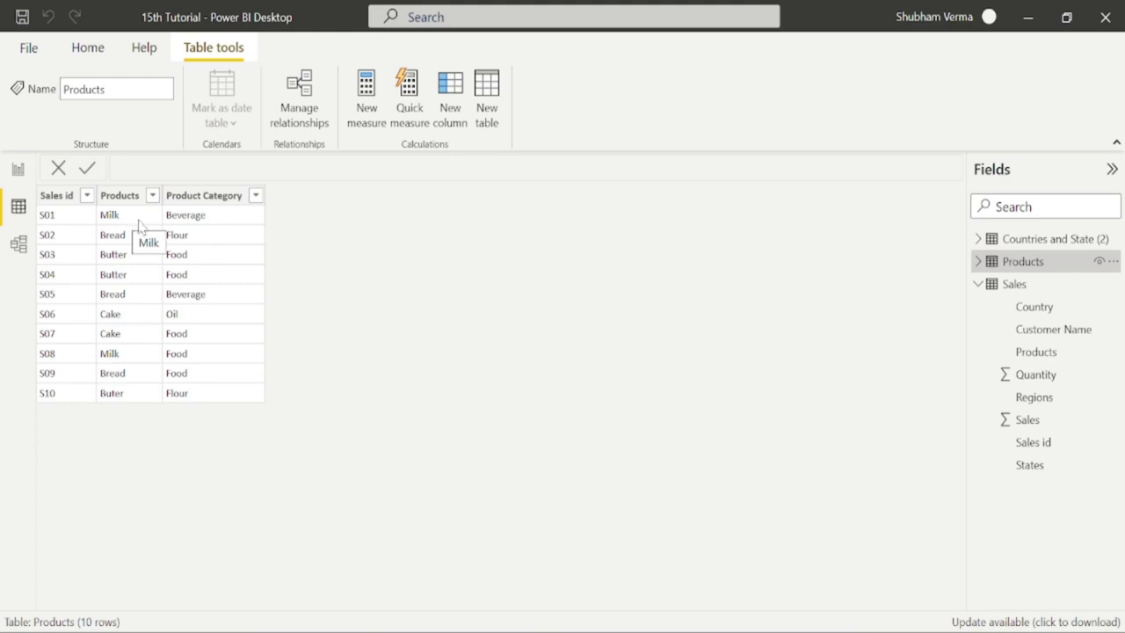
click(130, 196)
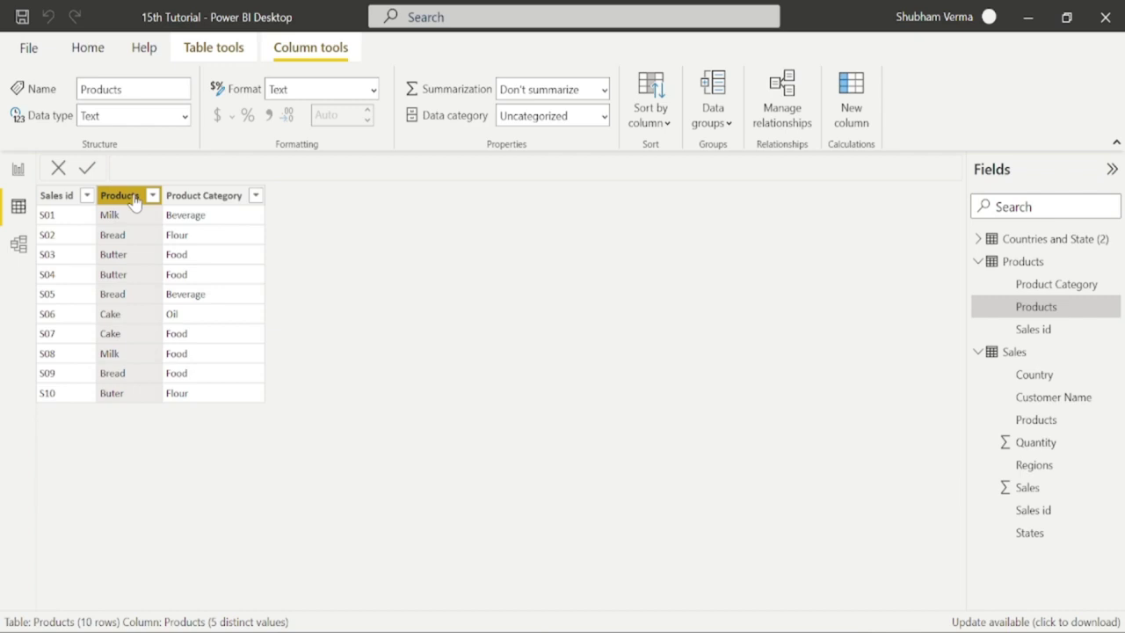
- Start a new relationship in the model with Products as the first table and Sales as the second
click(17, 245)
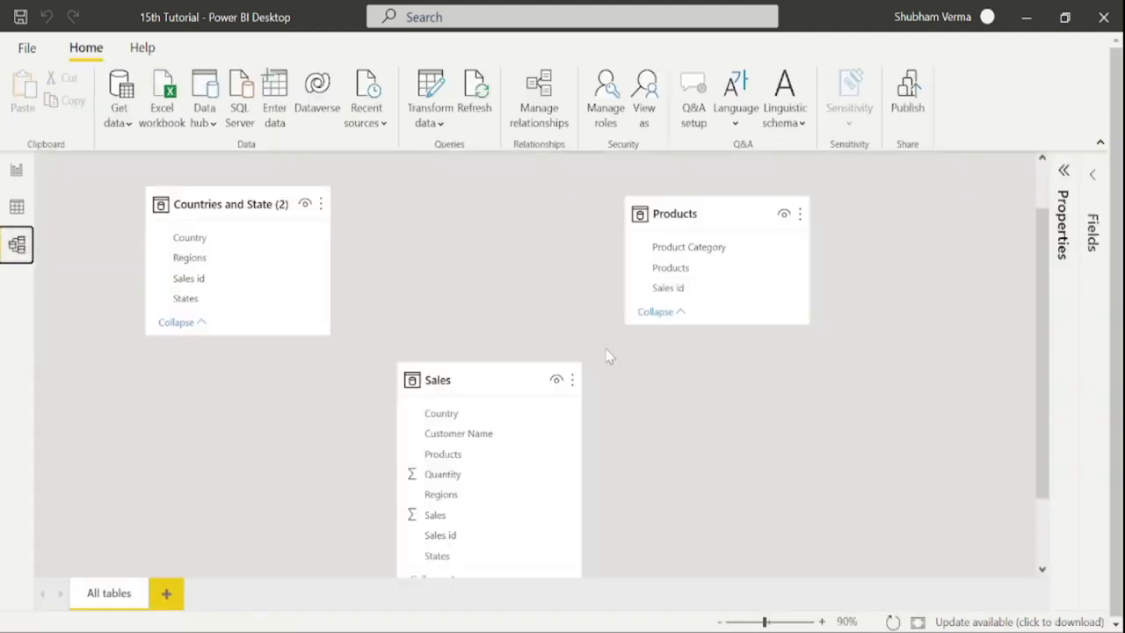
click(549, 121)
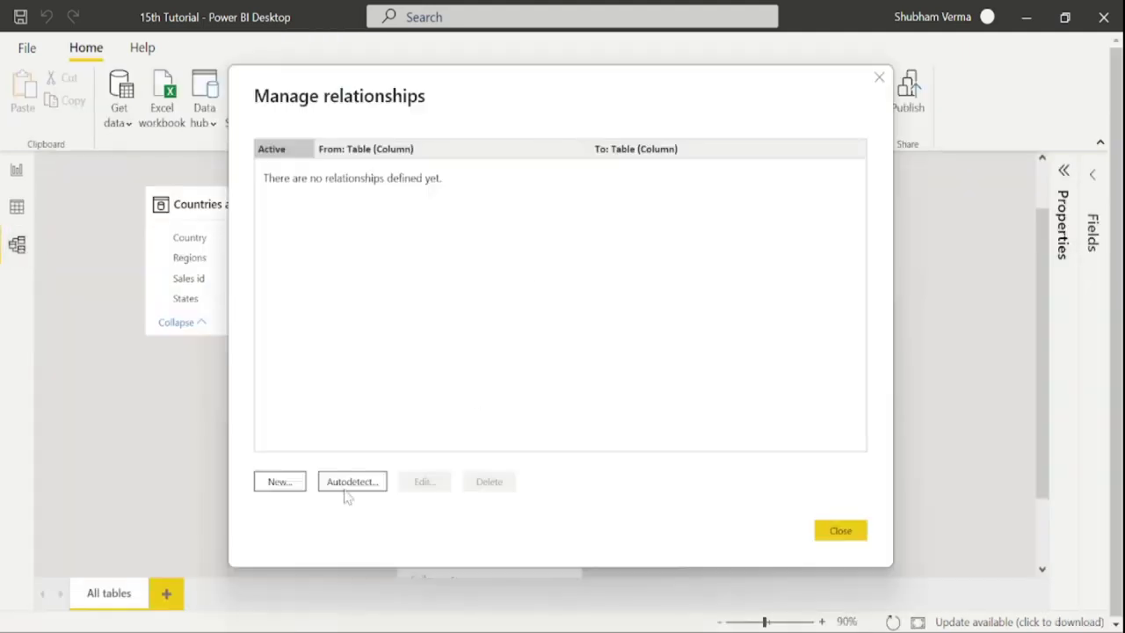
click(278, 483)
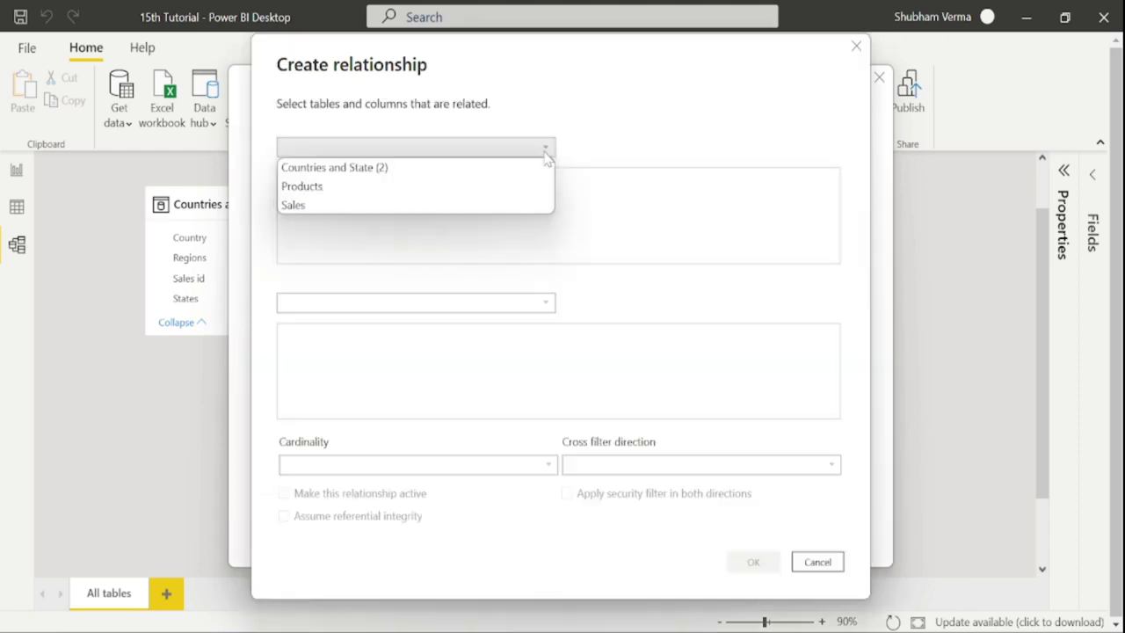
click(318, 195)
click(397, 306)
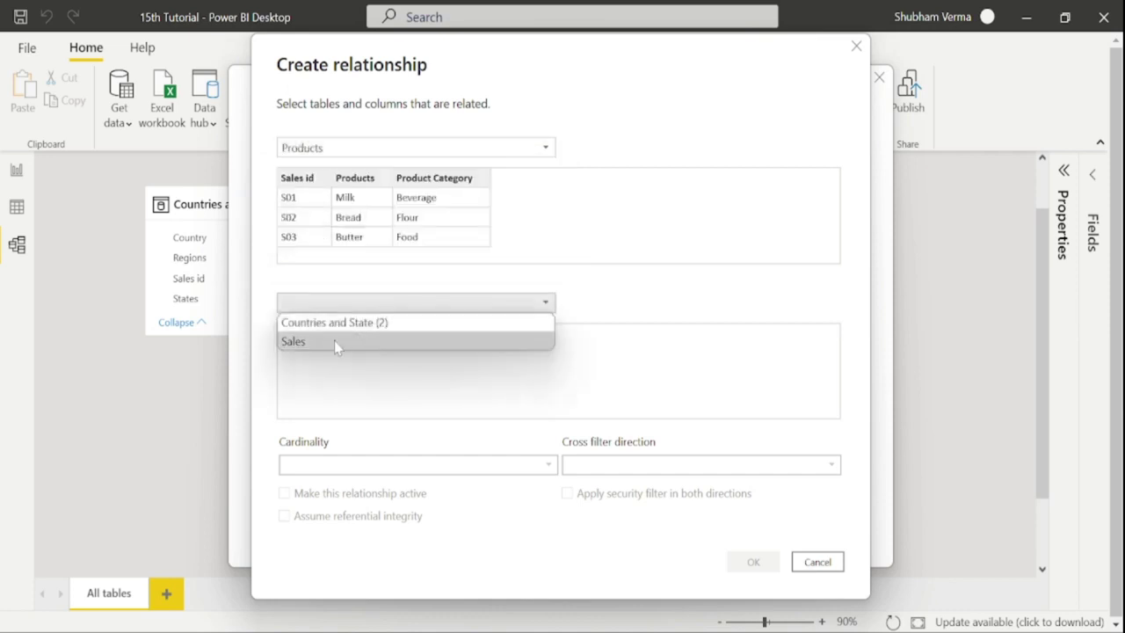
click(337, 343)
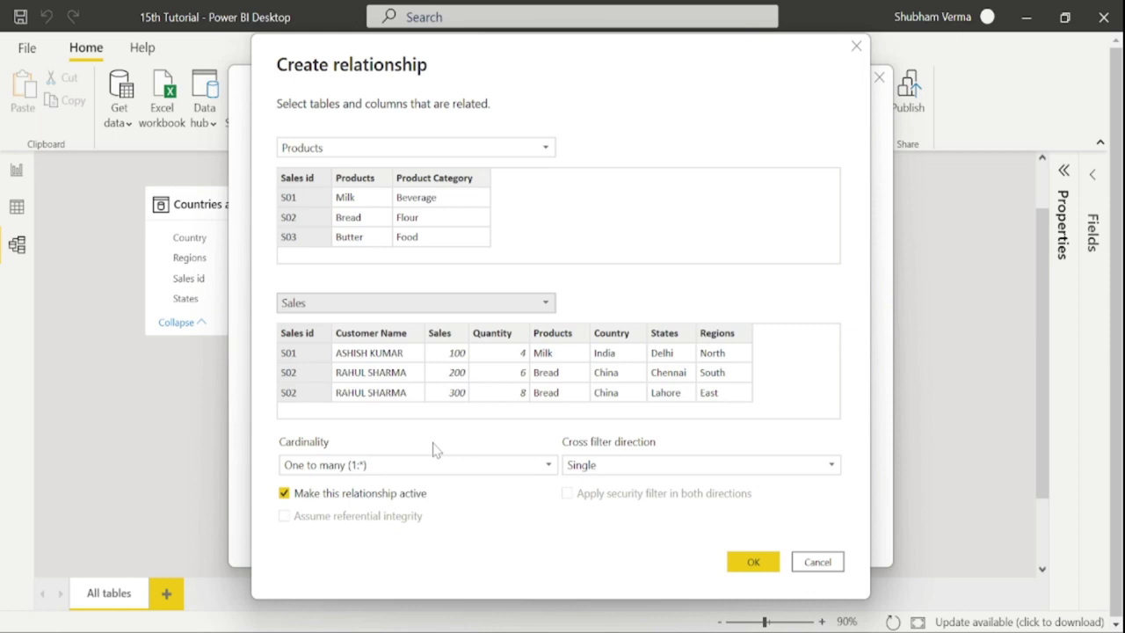
- Relate the two tables on their Products columns with Many to many (*:*) cardinality and Both cross filter direction, and save the relationship
click(360, 178)
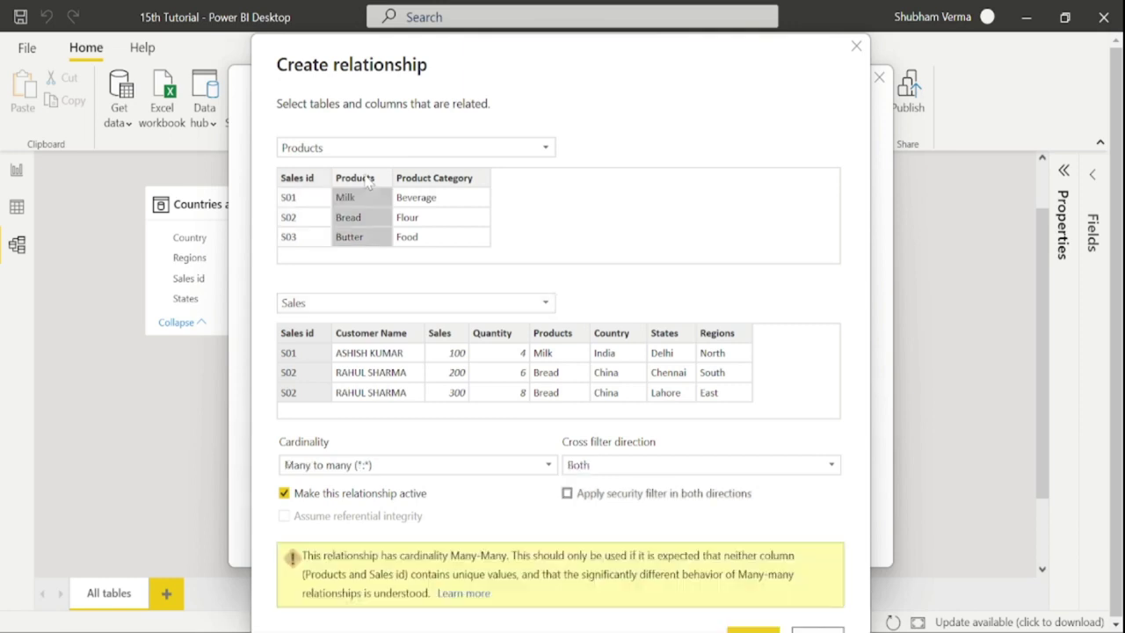
click(559, 340)
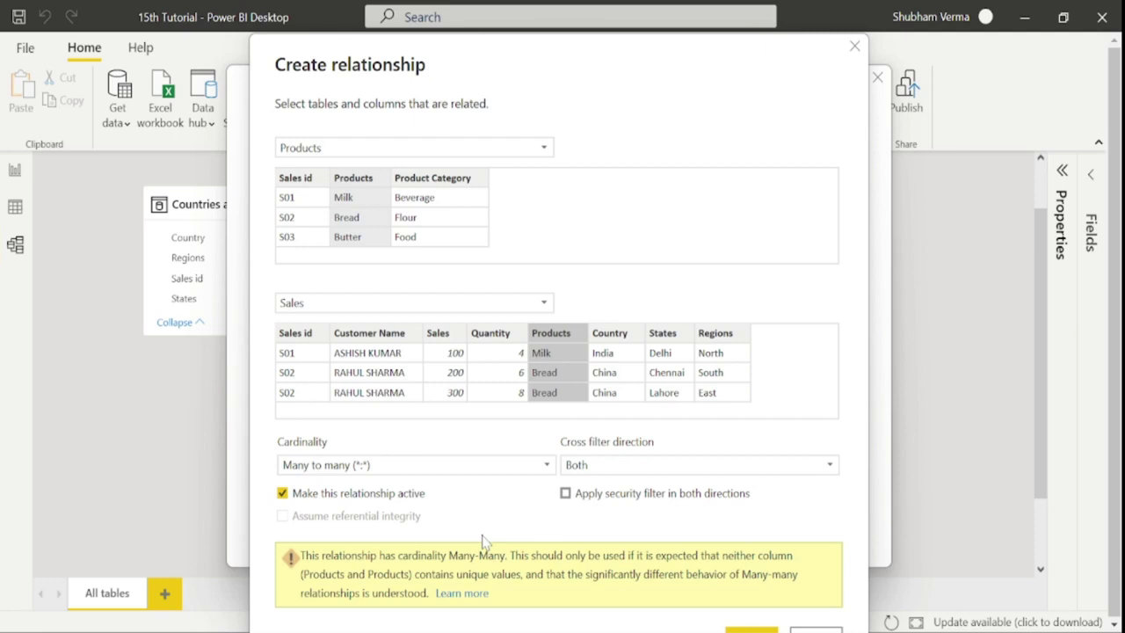
drag(628, 63, 617, 30)
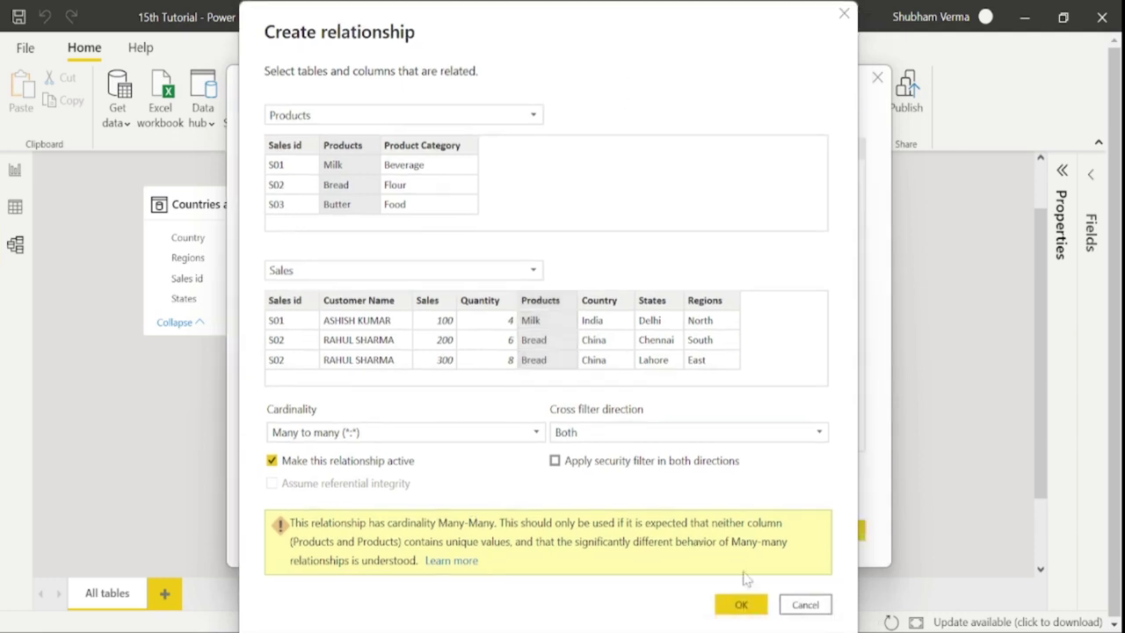
click(741, 605)
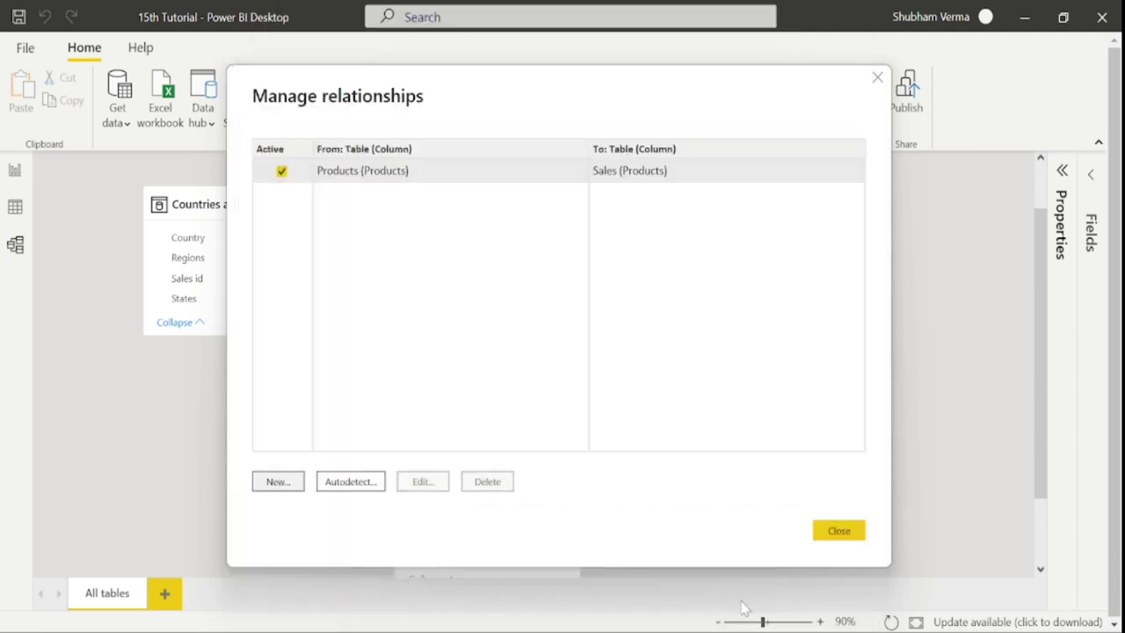
click(840, 532)
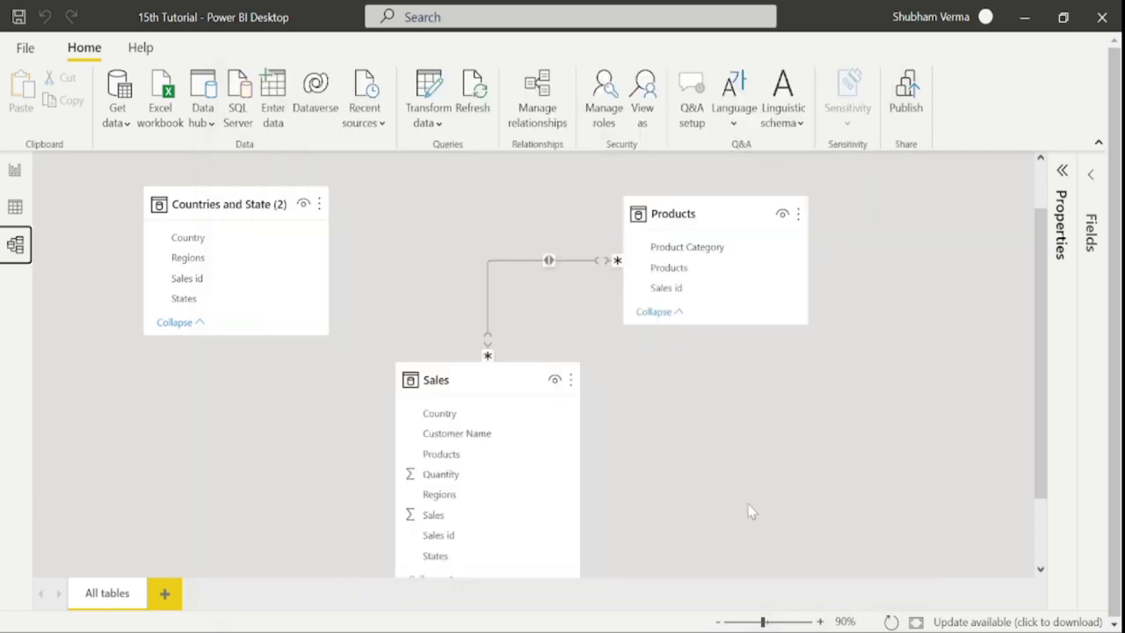